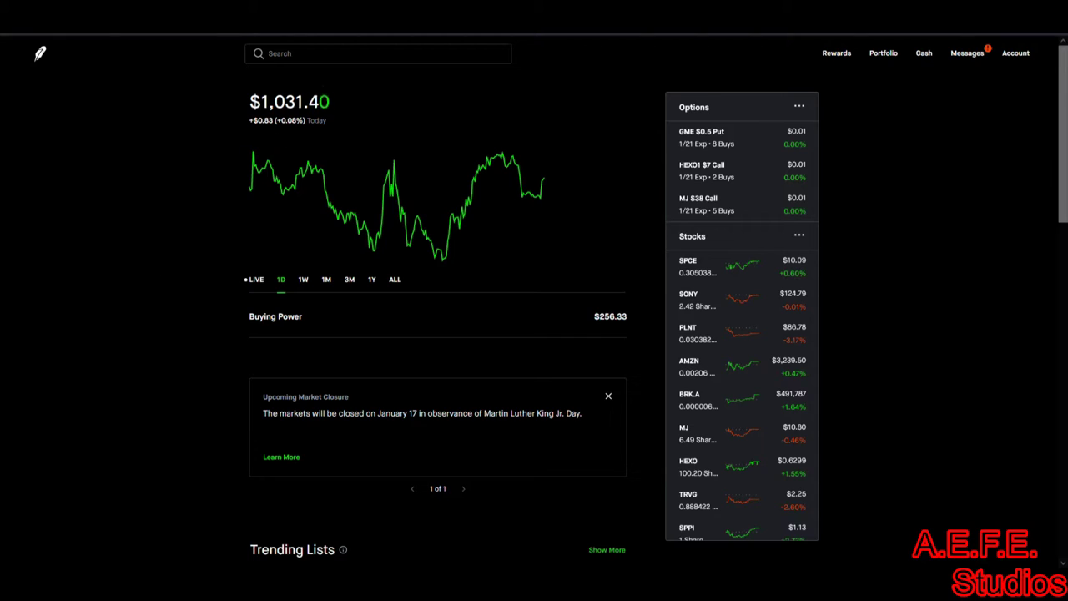
- Highlight the $1,031 portfolio value, then switch the performance chart to the 1W range
triple_click(290, 102)
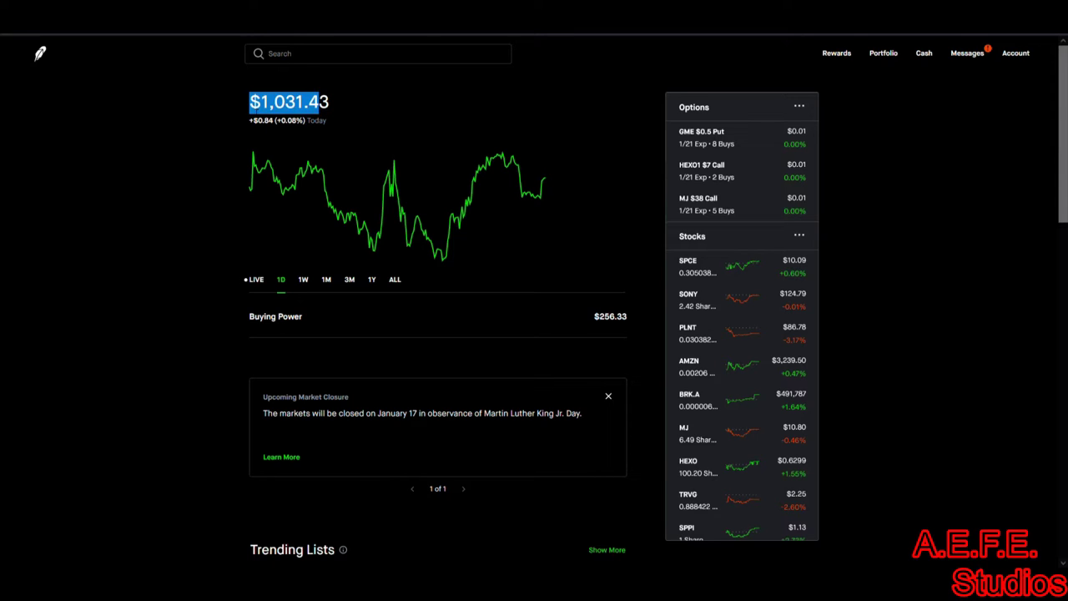
left_click(216, 167)
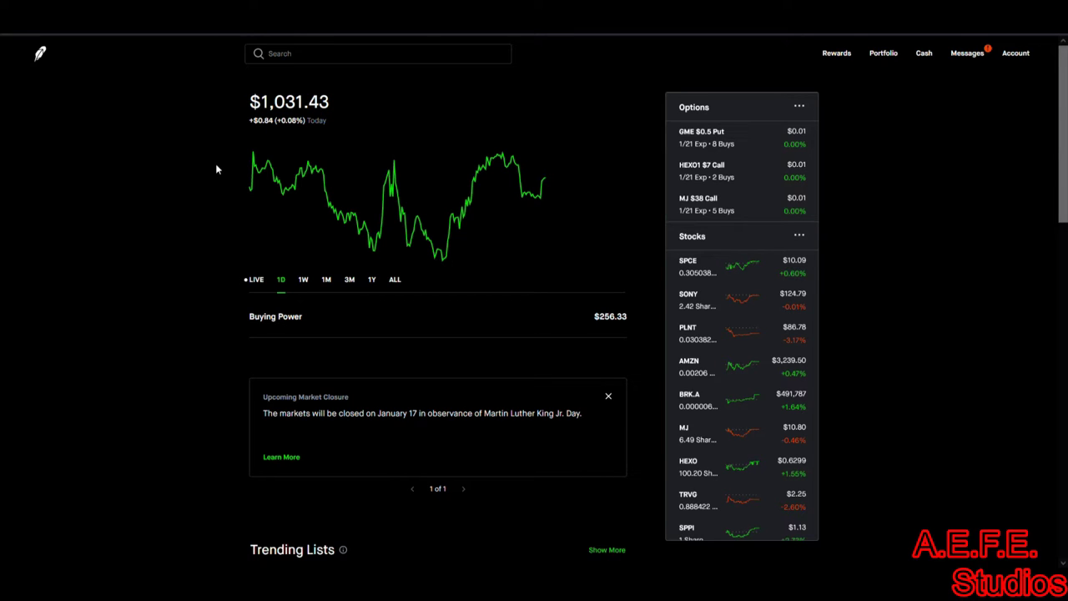
left_click(305, 282)
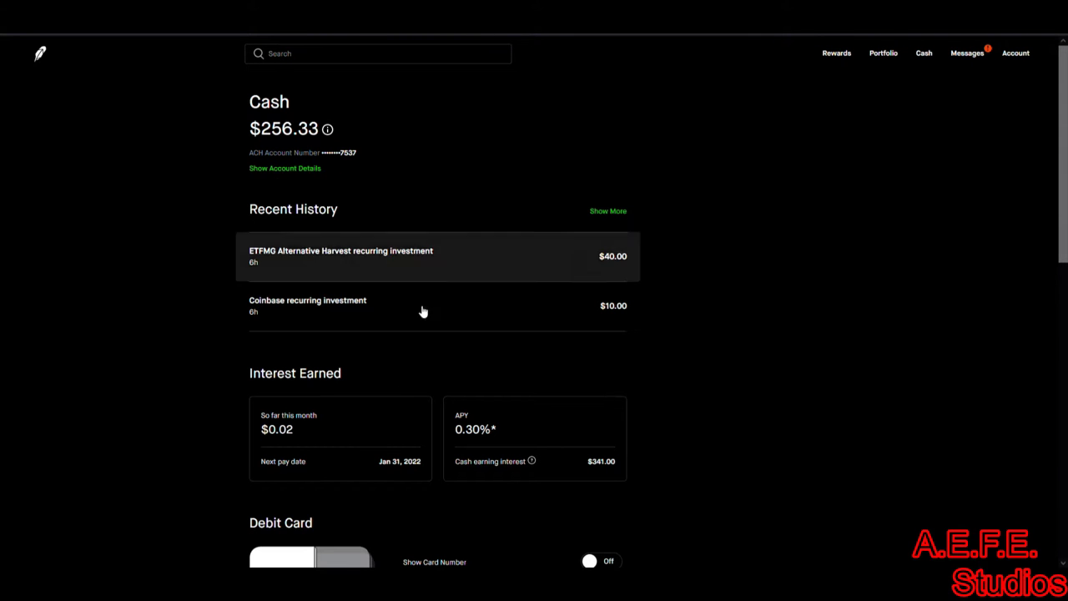
- Highlight the $0.02 interest earned this month on the Cash page
left_click_drag(352, 385, 474, 453)
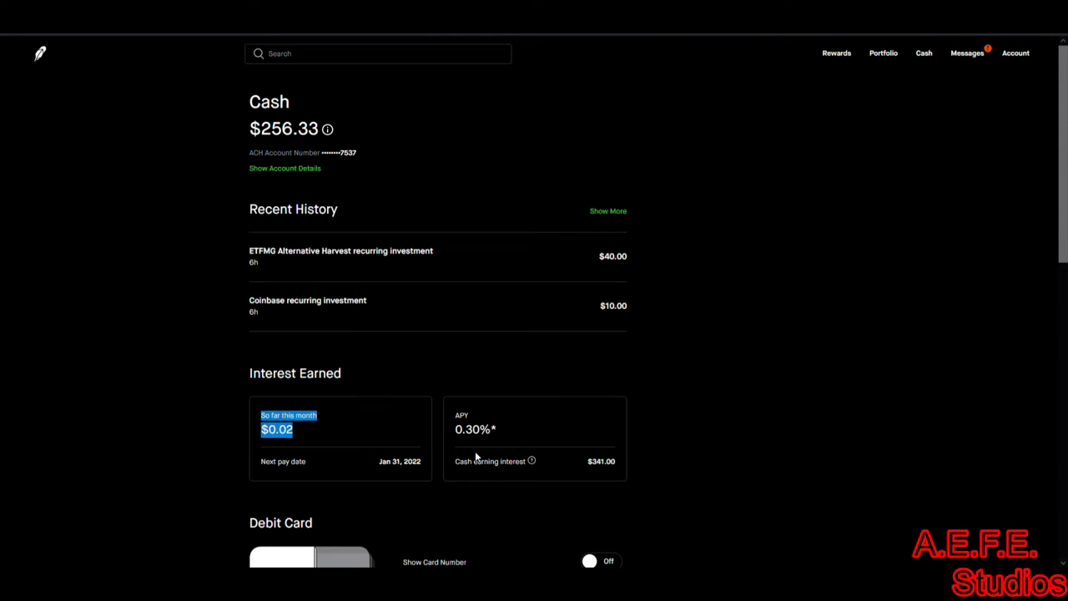
left_click(572, 468)
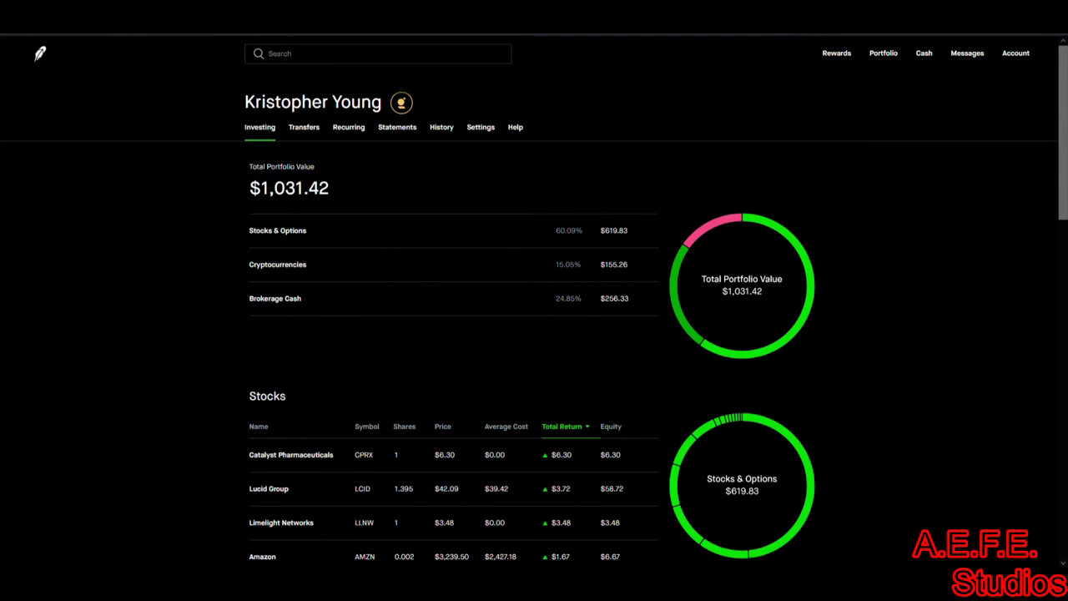
- Scroll through the Stocks table to review each holding's quantity, price and total return
scroll(163, 280, "down", 1)
scroll(164, 280, "down", 3)
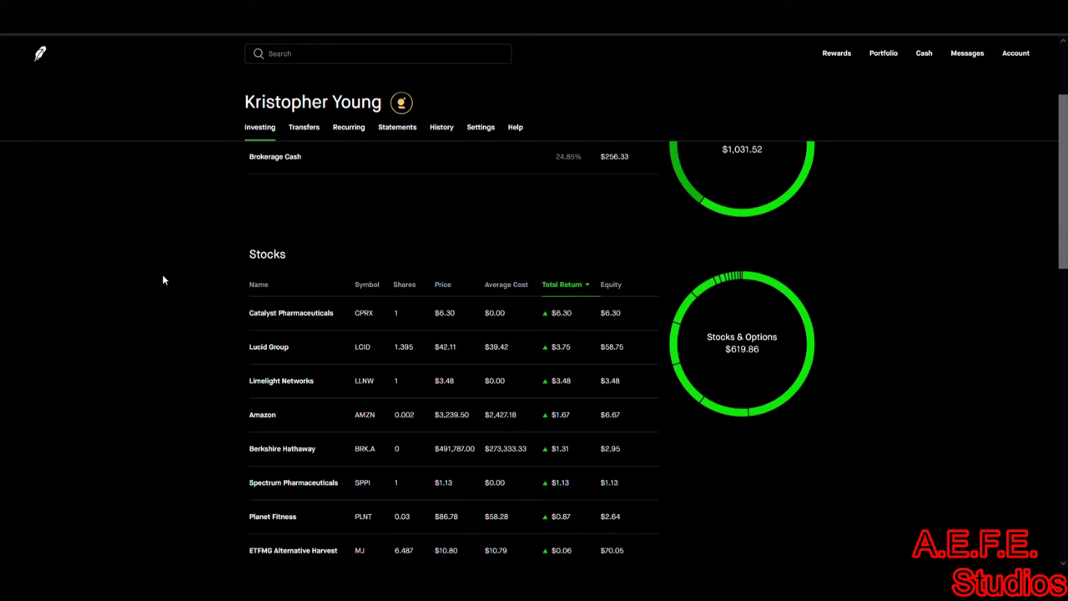
scroll(163, 280, "up", 3)
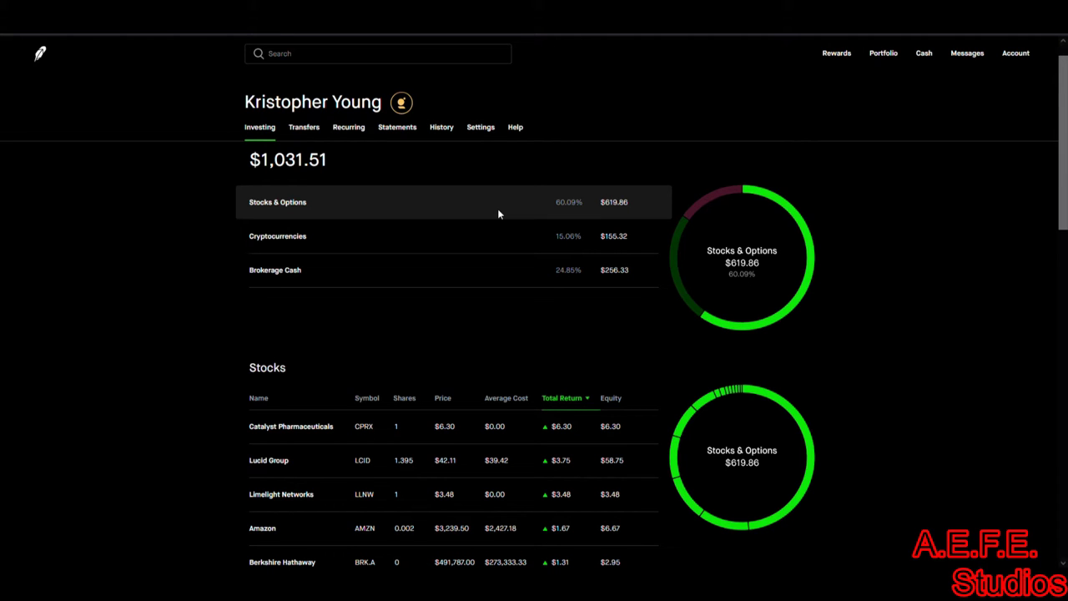
scroll(375, 323, "down", 1)
scroll(375, 323, "down", 2)
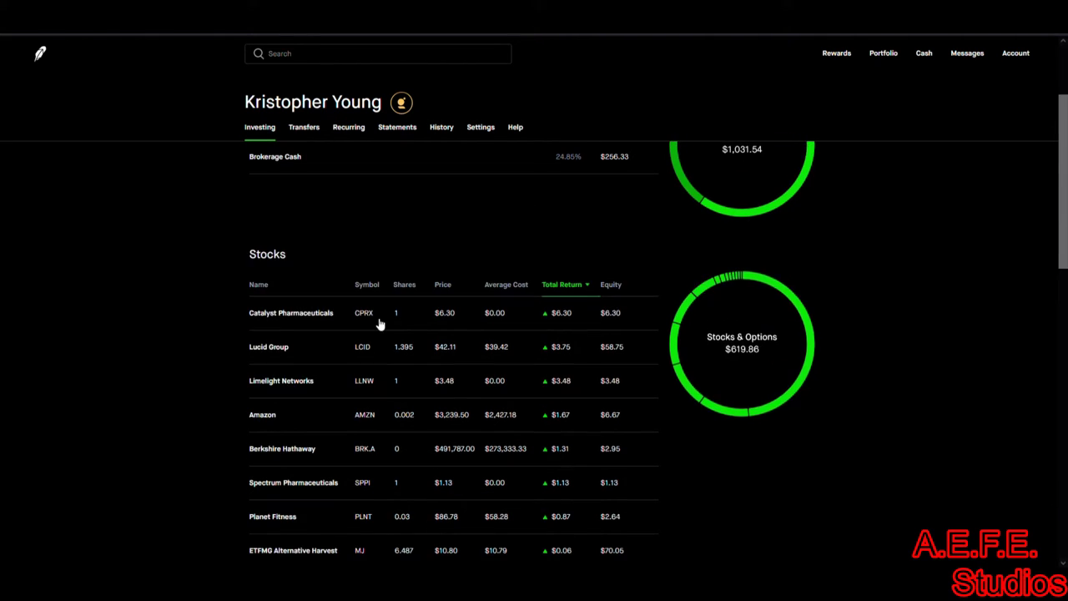
scroll(378, 324, "up", 1)
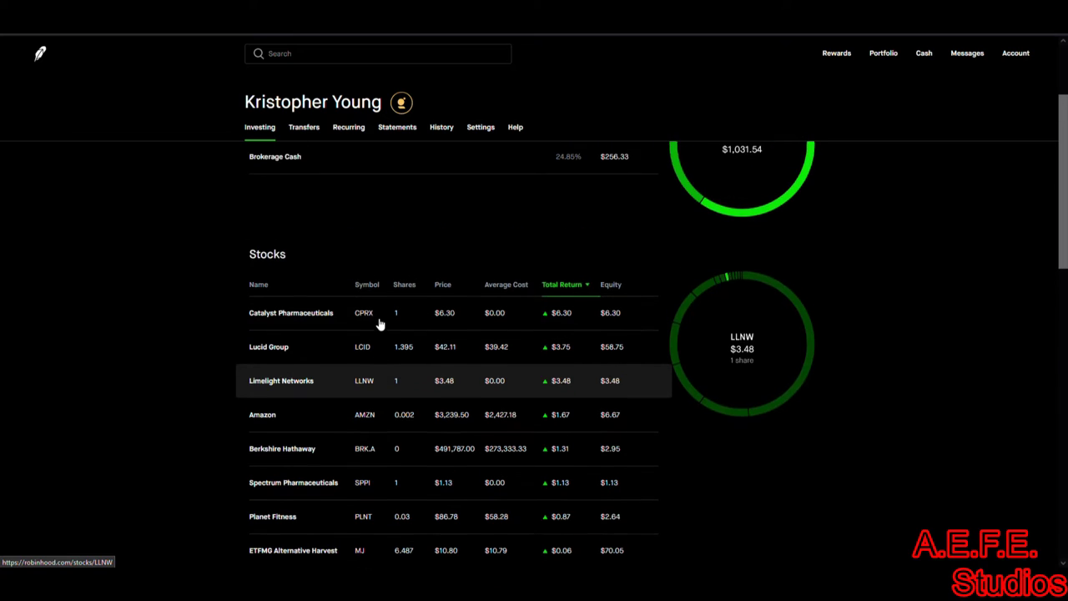
scroll(378, 324, "down", 2)
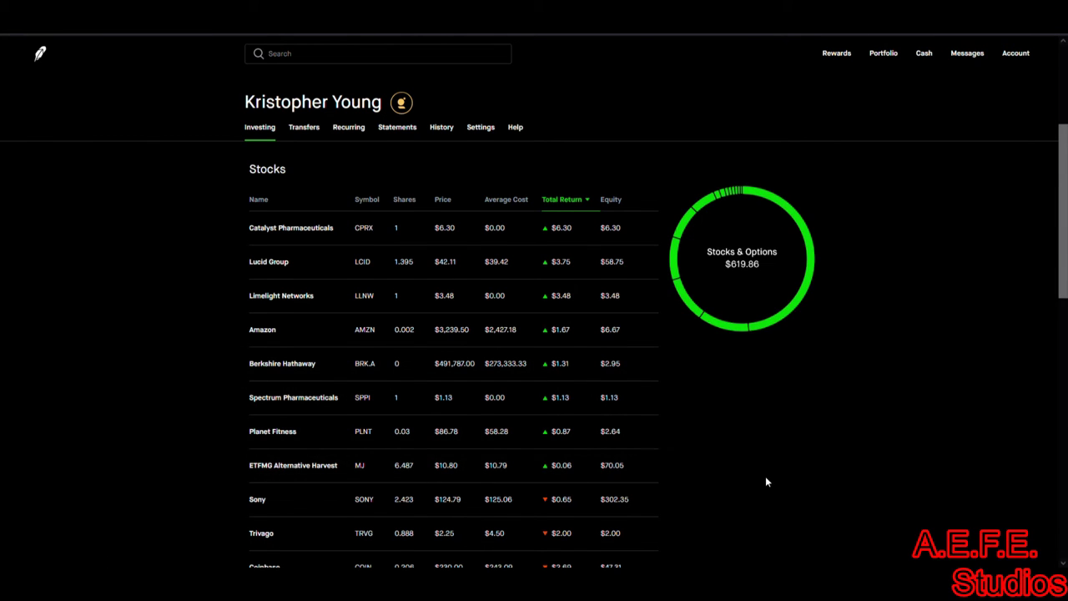
scroll(765, 482, "down", 3)
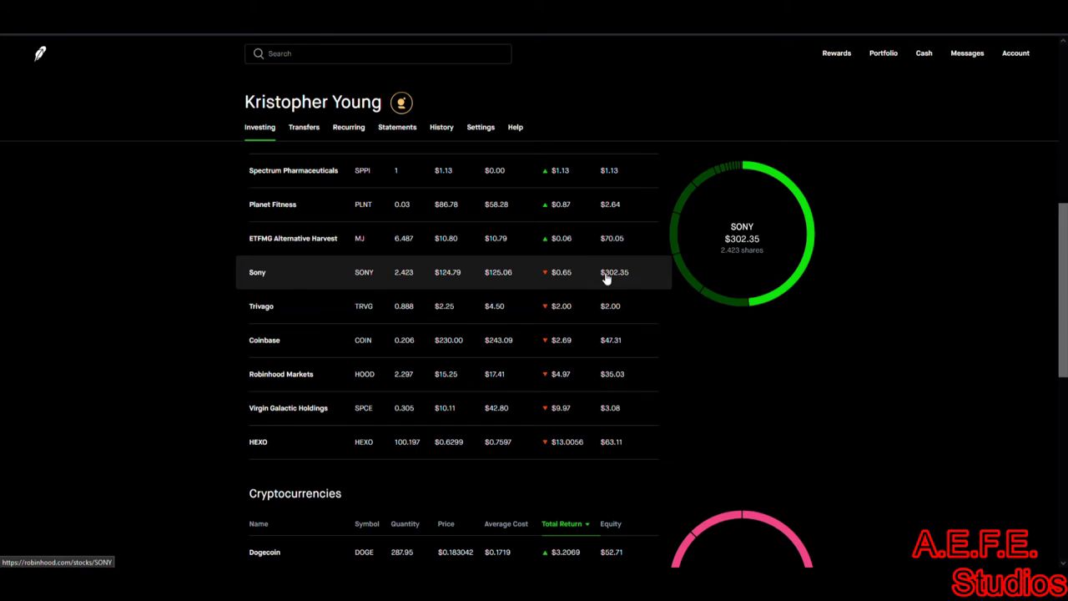
scroll(936, 424, "down", 2)
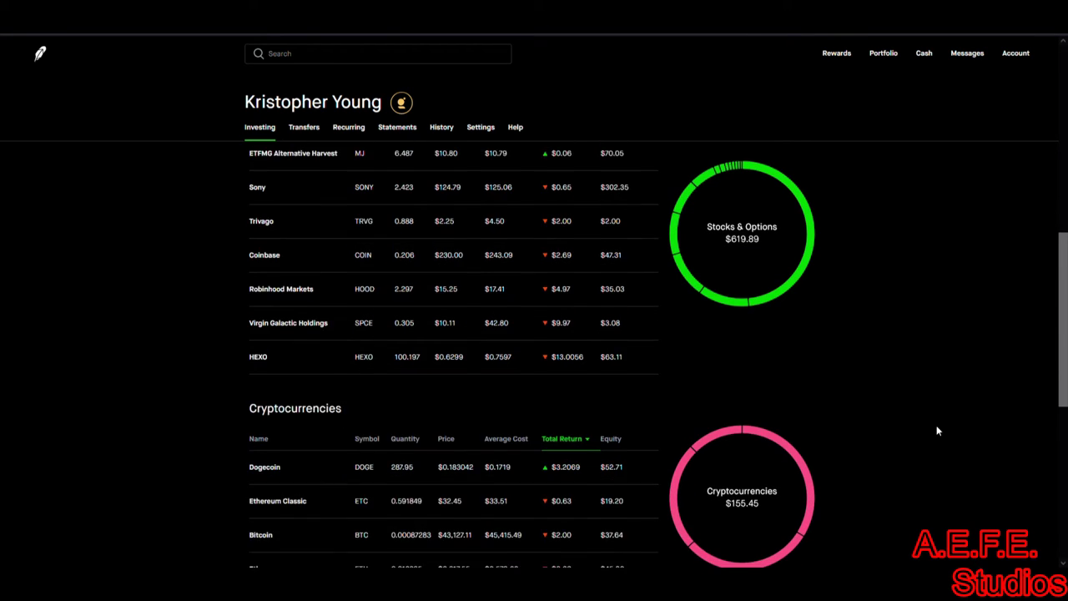
scroll(936, 427, "down", 2)
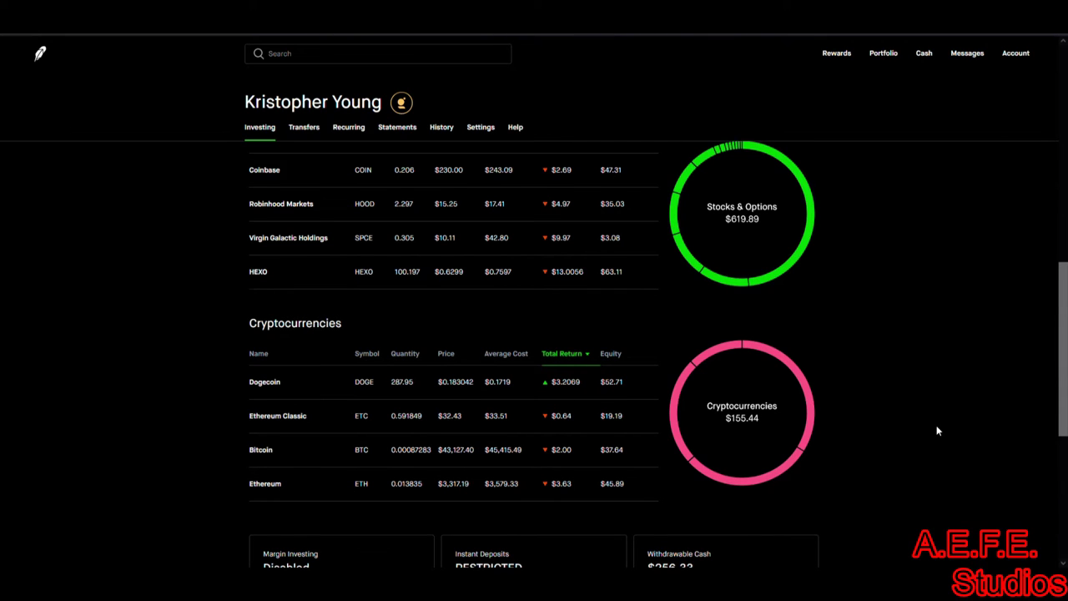
scroll(937, 431, "down", 1)
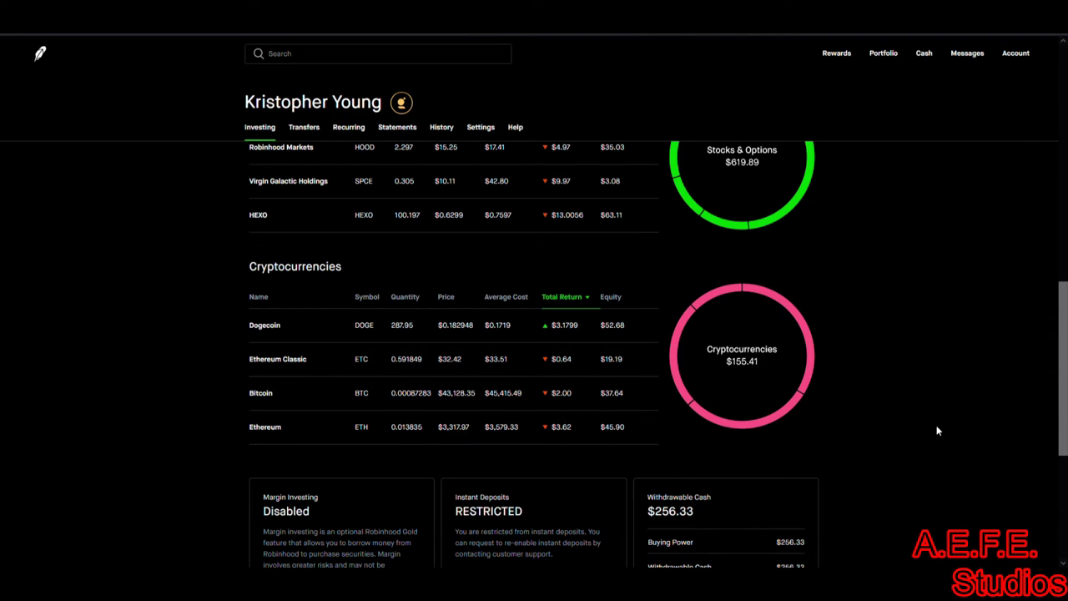
scroll(937, 430, "up", 10)
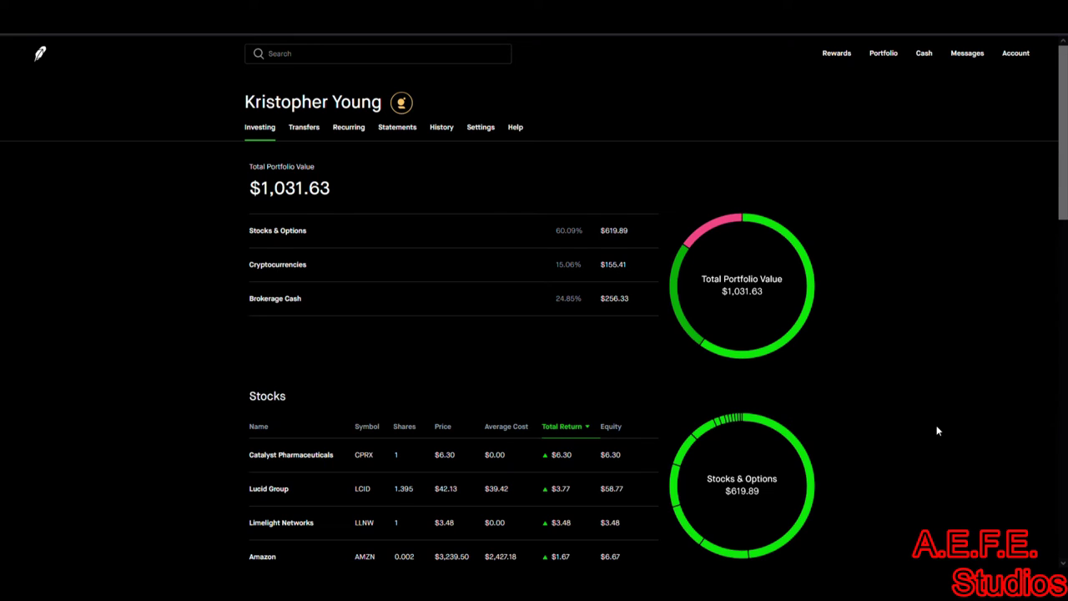
scroll(937, 430, "down", 2)
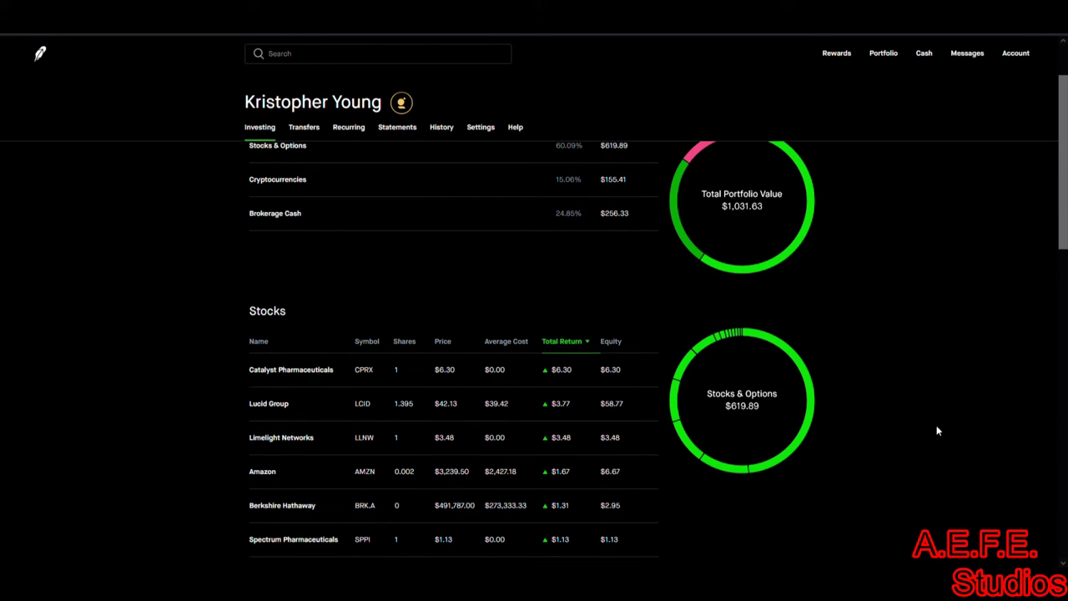
scroll(937, 430, "up", 2)
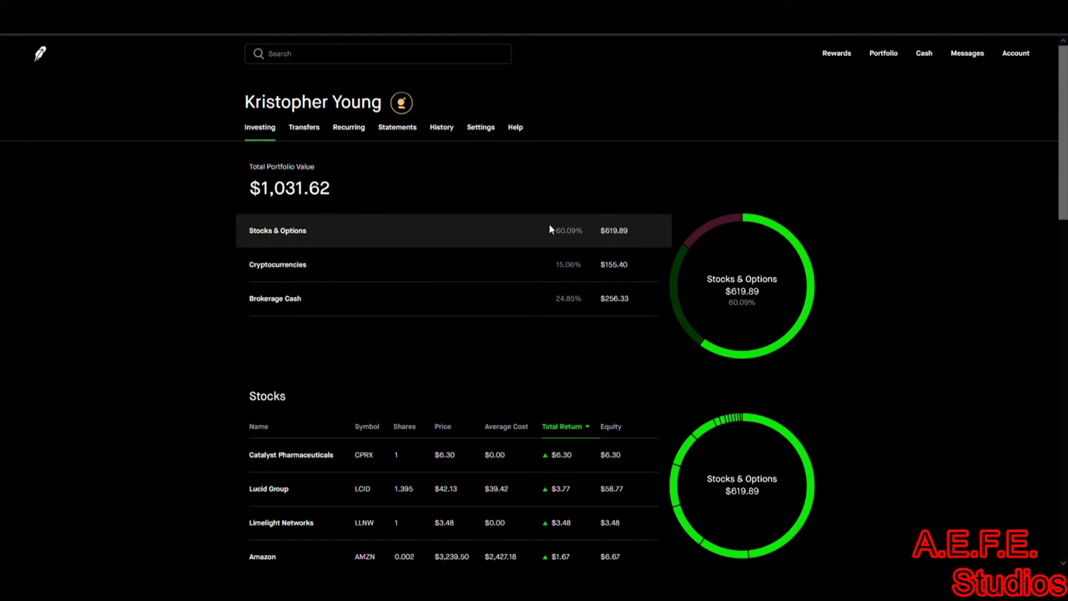
scroll(446, 368, "down", 12)
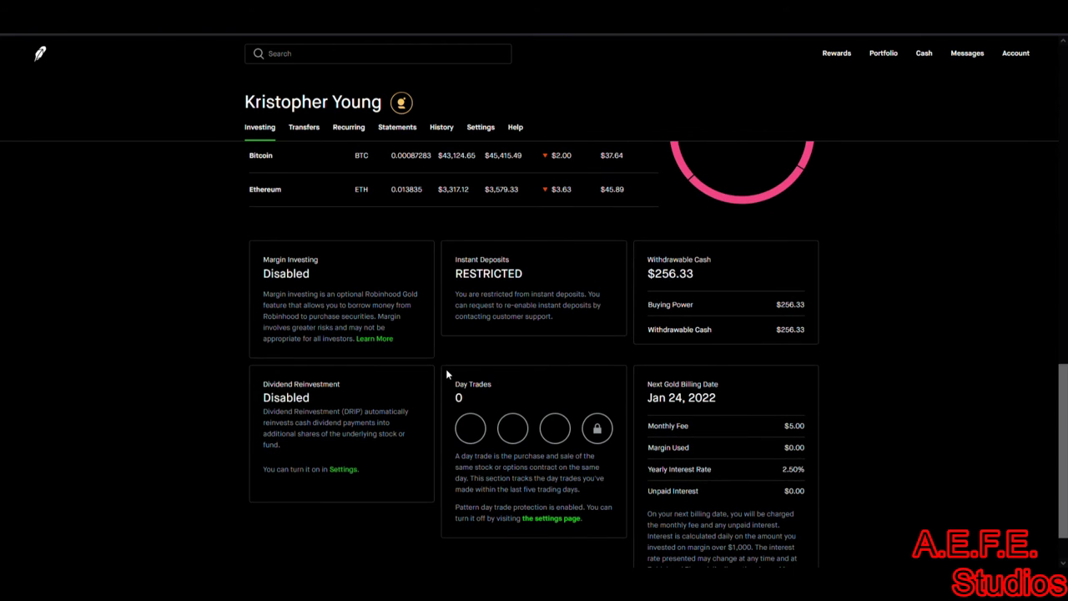
scroll(446, 374, "up", 5)
scroll(448, 376, "up", 3)
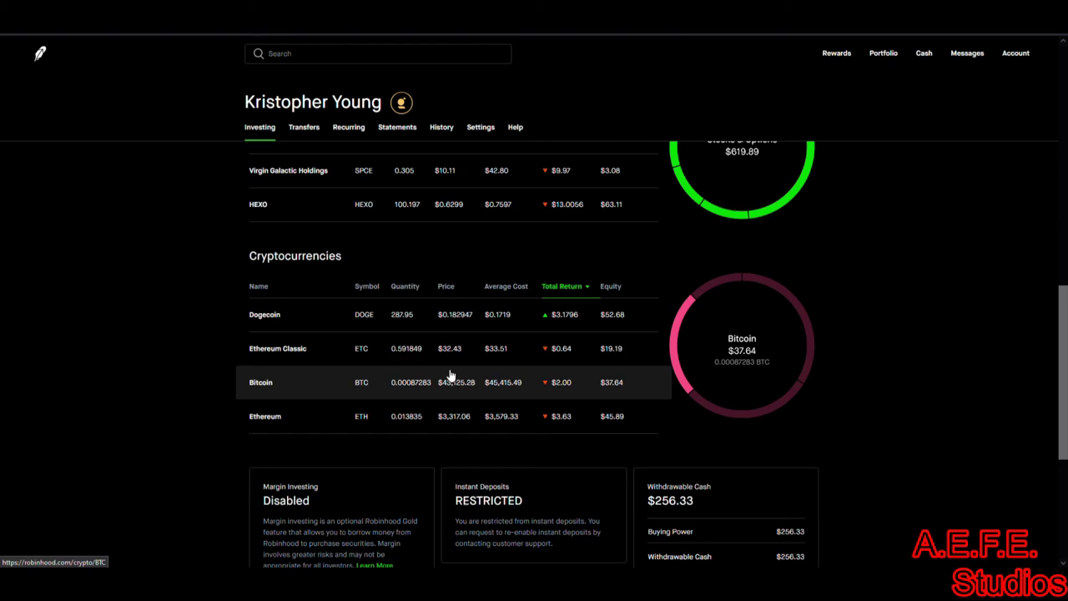
scroll(449, 375, "up", 4)
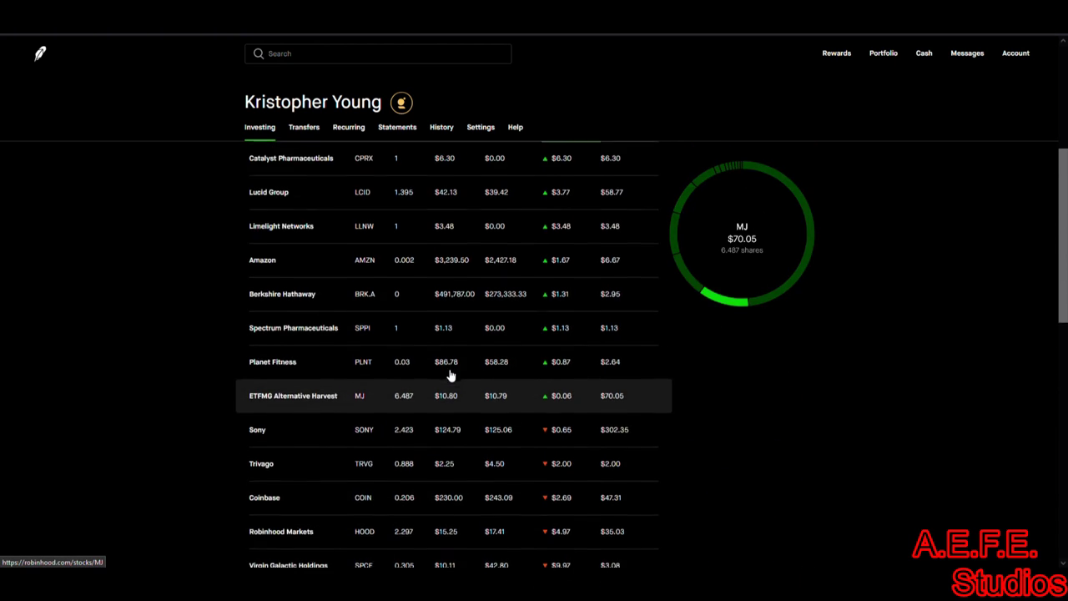
scroll(449, 376, "up", 3)
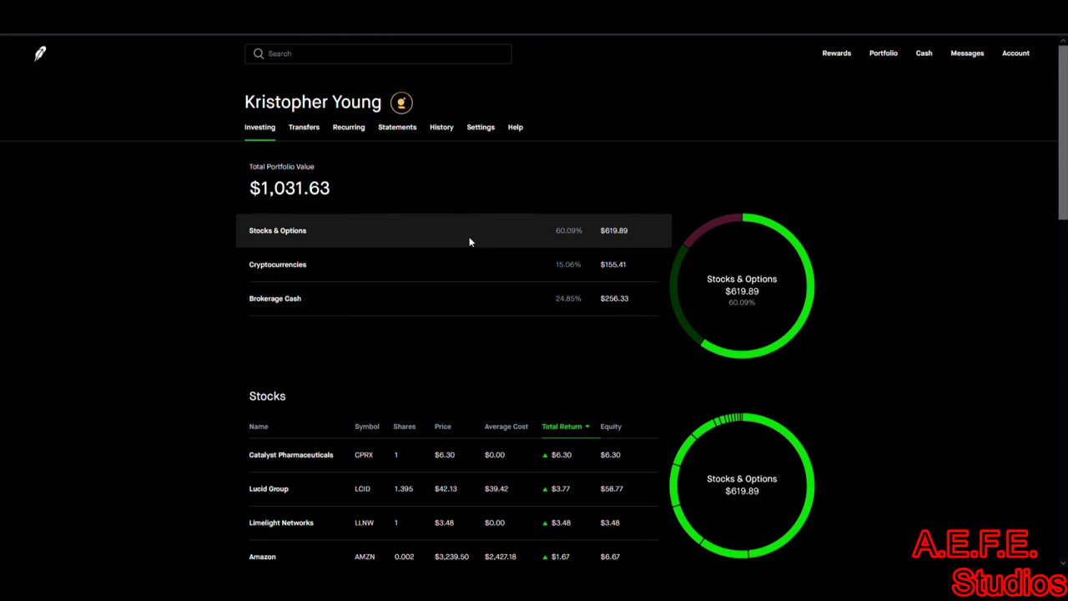
- Open Recurring investments and view the cryptocurrency list, then the stocks and ETFs list
left_click(349, 129)
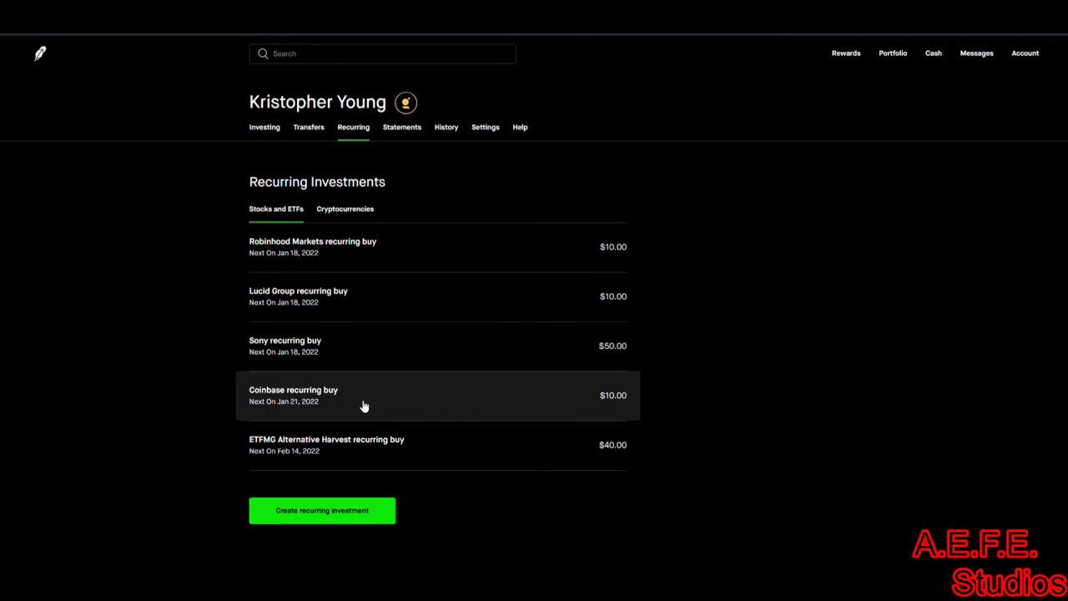
left_click(370, 210)
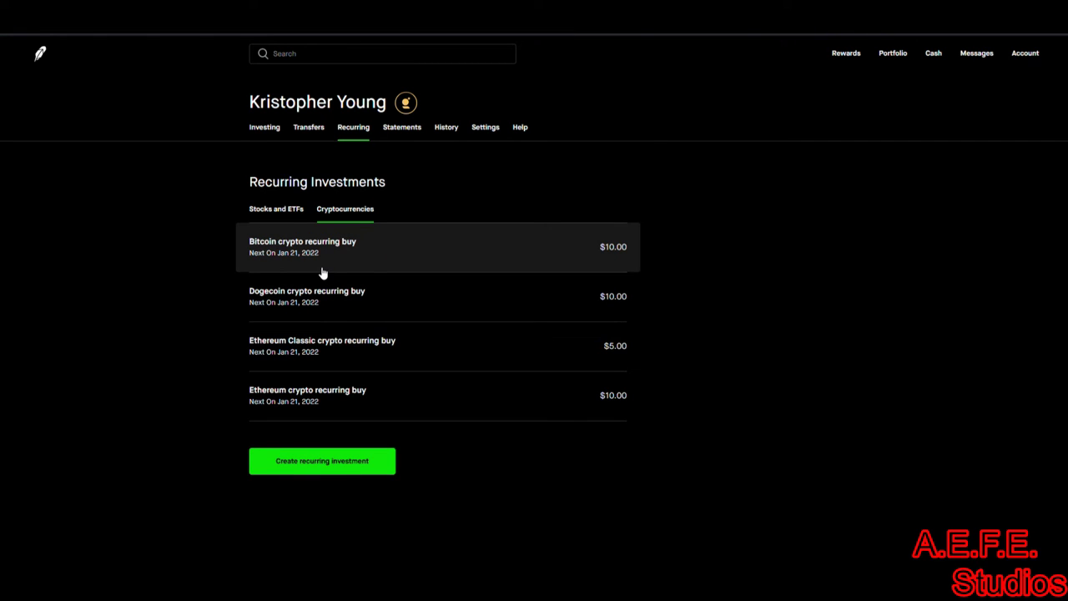
left_click(293, 211)
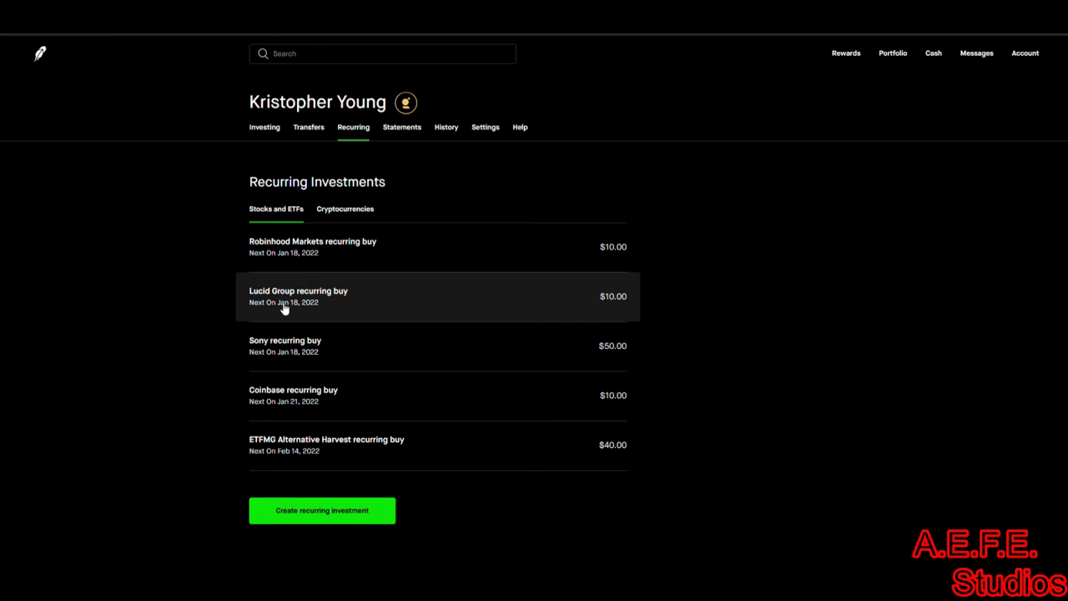
- Review and collapse the ETFMG Alternative Harvest recurring buy details, then go to Transfers
left_click(466, 456)
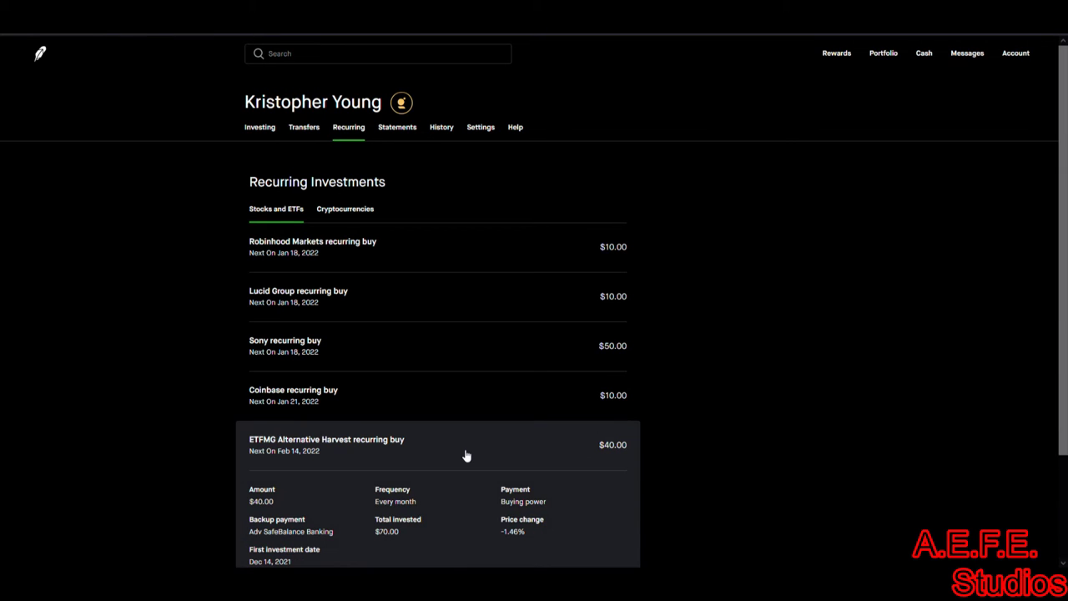
scroll(466, 456, "down", 1)
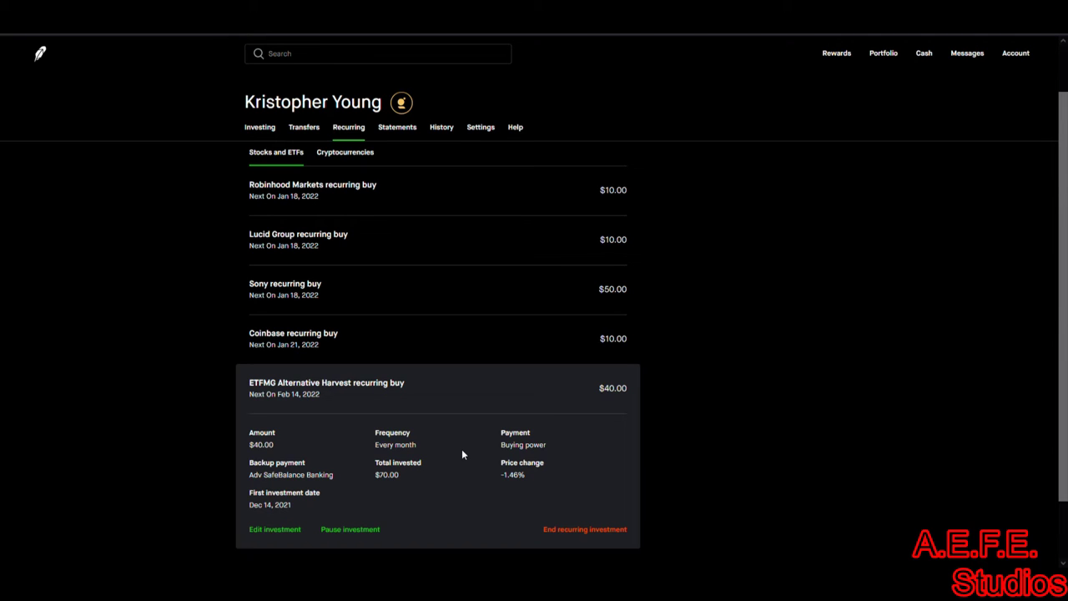
scroll(463, 455, "up", 1)
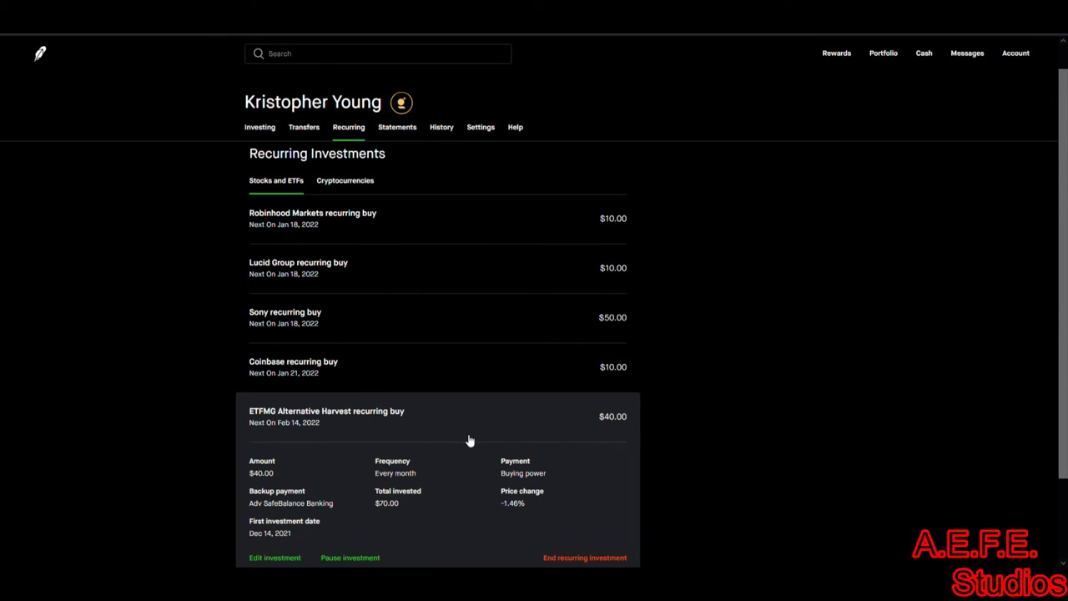
left_click(469, 441)
left_click(322, 130)
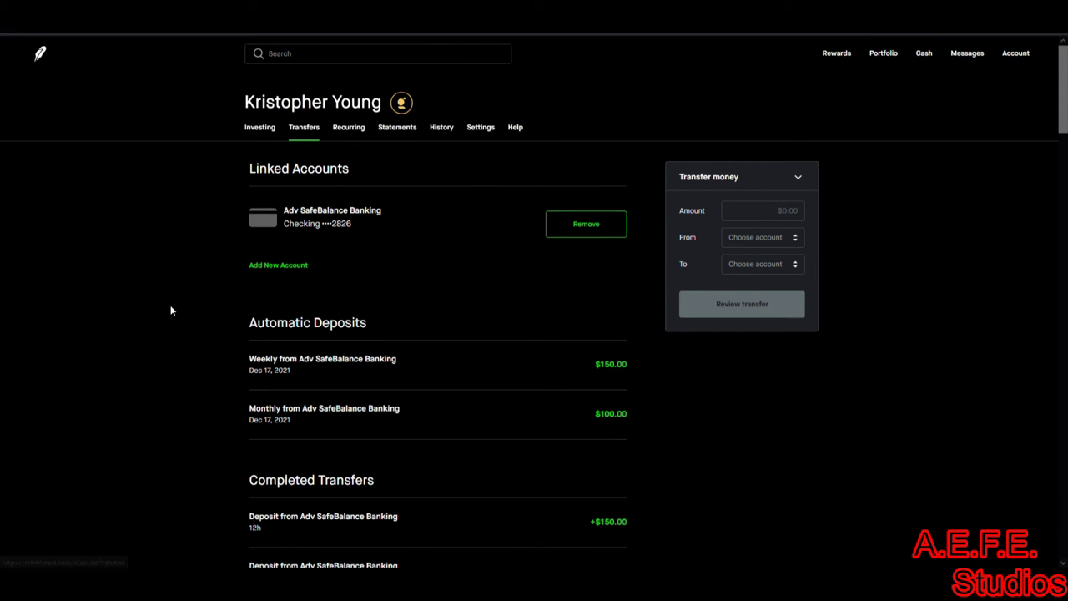
scroll(171, 310, "down", 18)
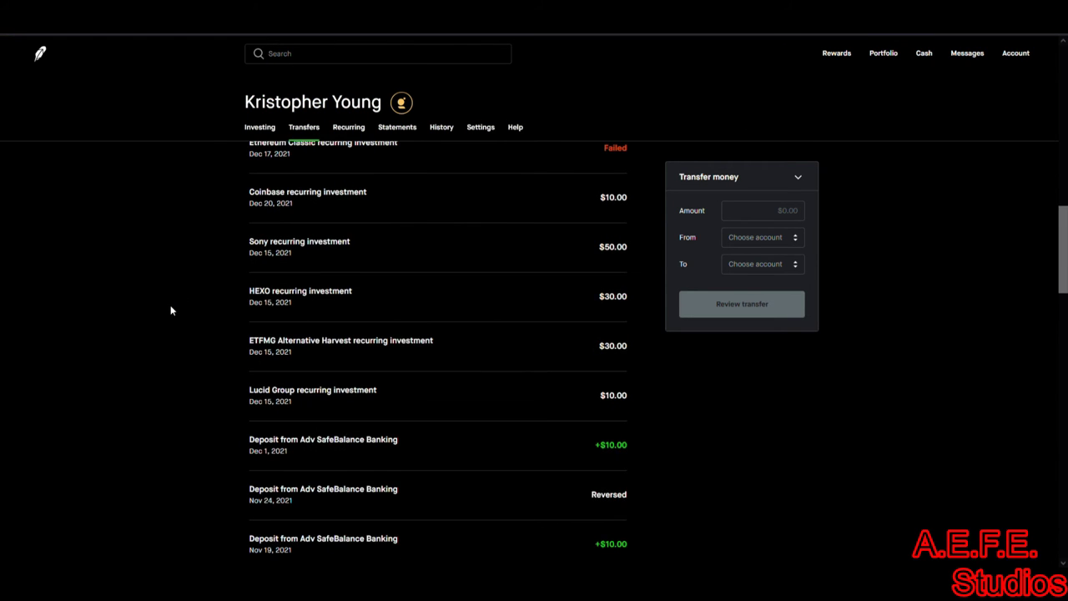
scroll(171, 310, "down", 10)
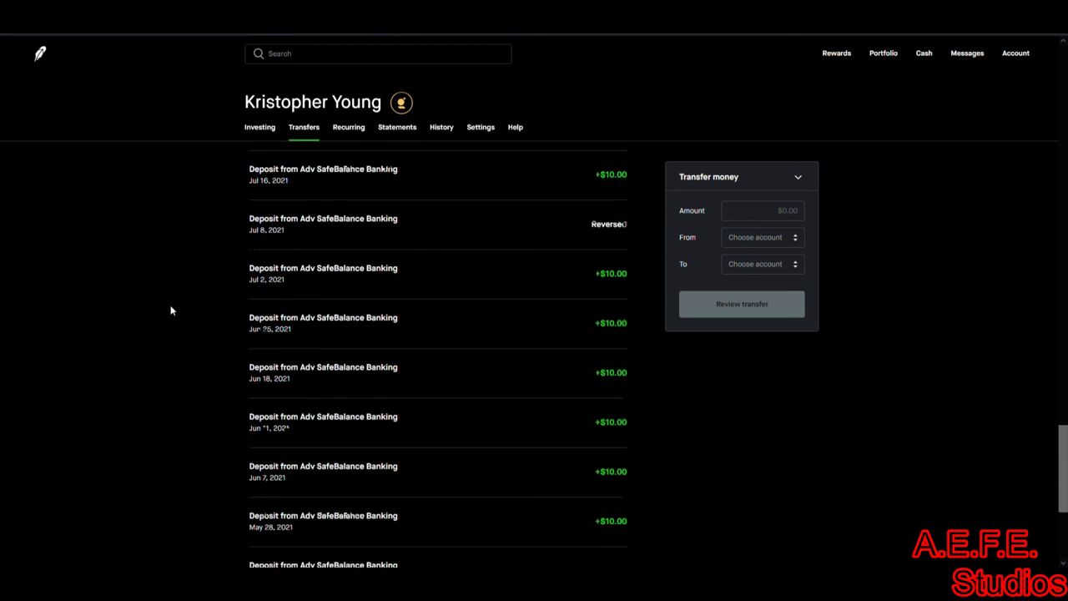
scroll(171, 310, "up", 15)
scroll(172, 310, "up", 10)
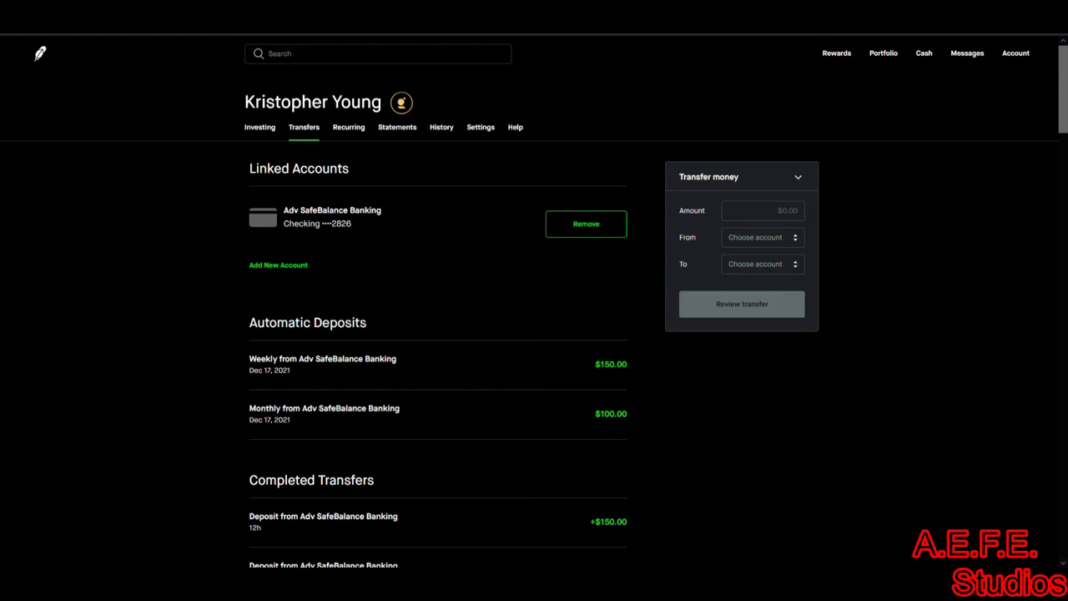
- Open the Investing overview and scroll through the $1,031.74 portfolio breakdown
left_click(256, 136)
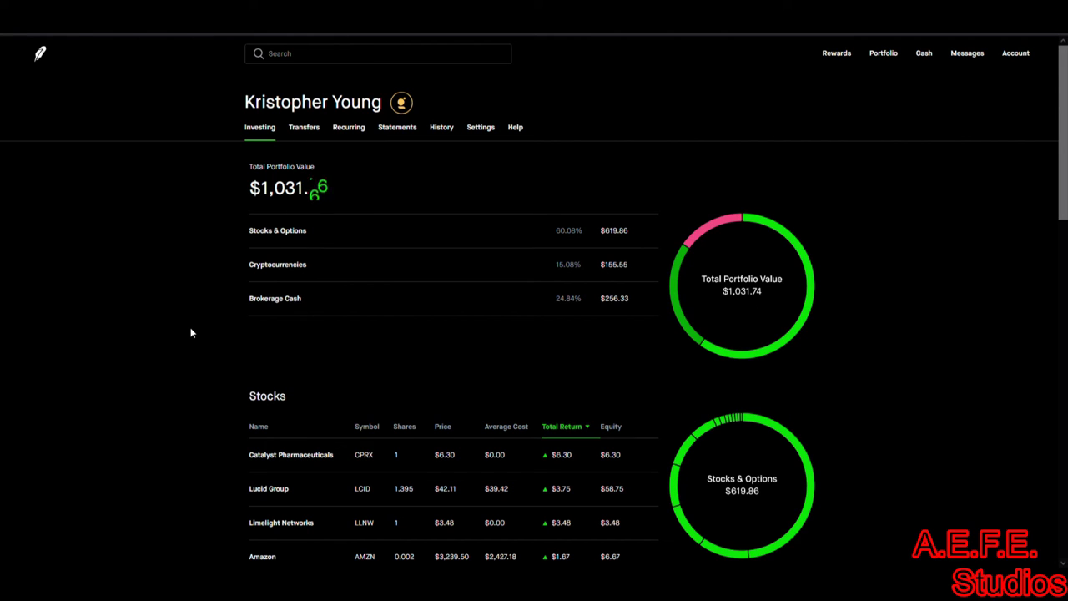
scroll(190, 333, "down", 1)
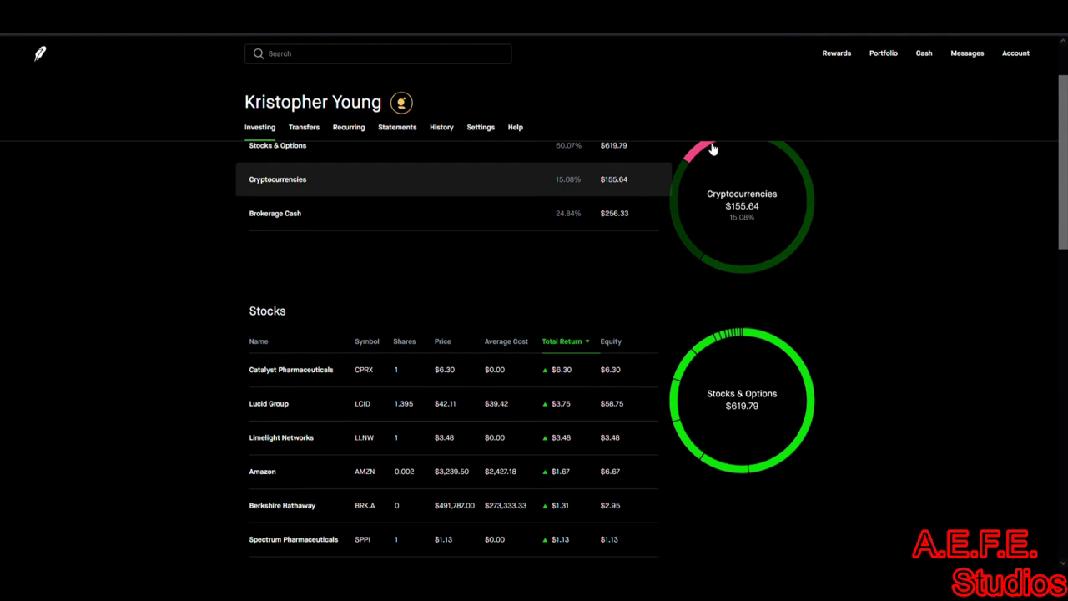
scroll(712, 149, "up", 1)
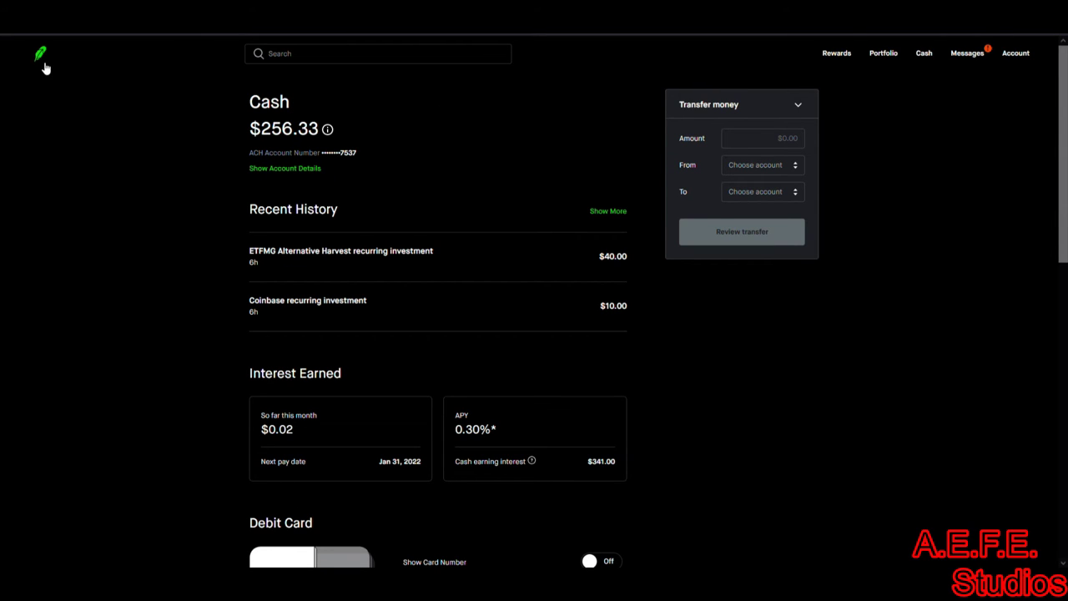
- From home, submit a sell-to-close order for 1 MJ $38 Call at a $0.05 limit
left_click(46, 65)
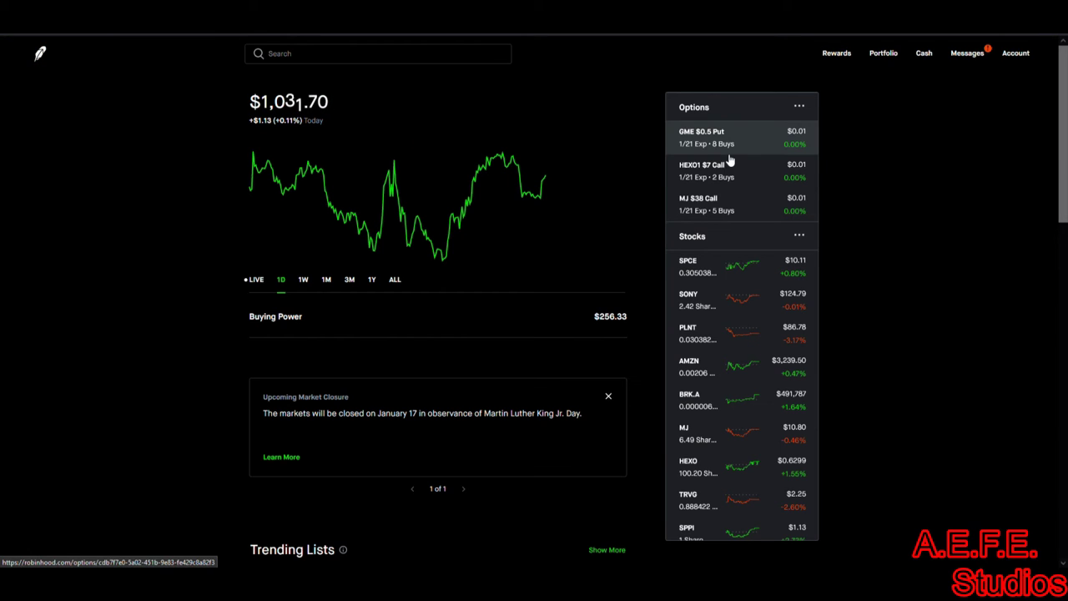
left_click(752, 217)
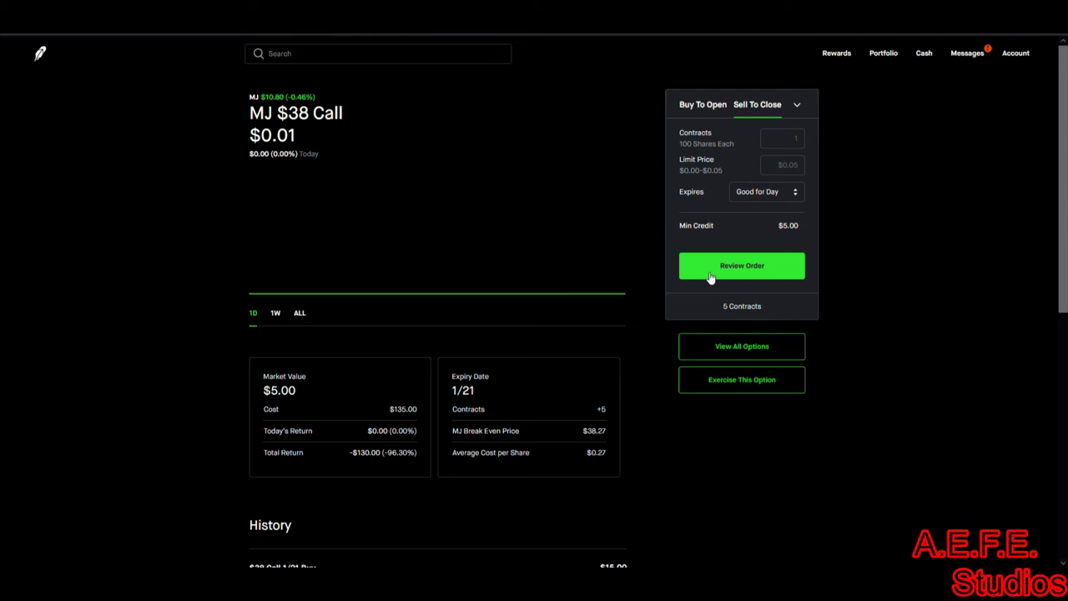
left_click(758, 266)
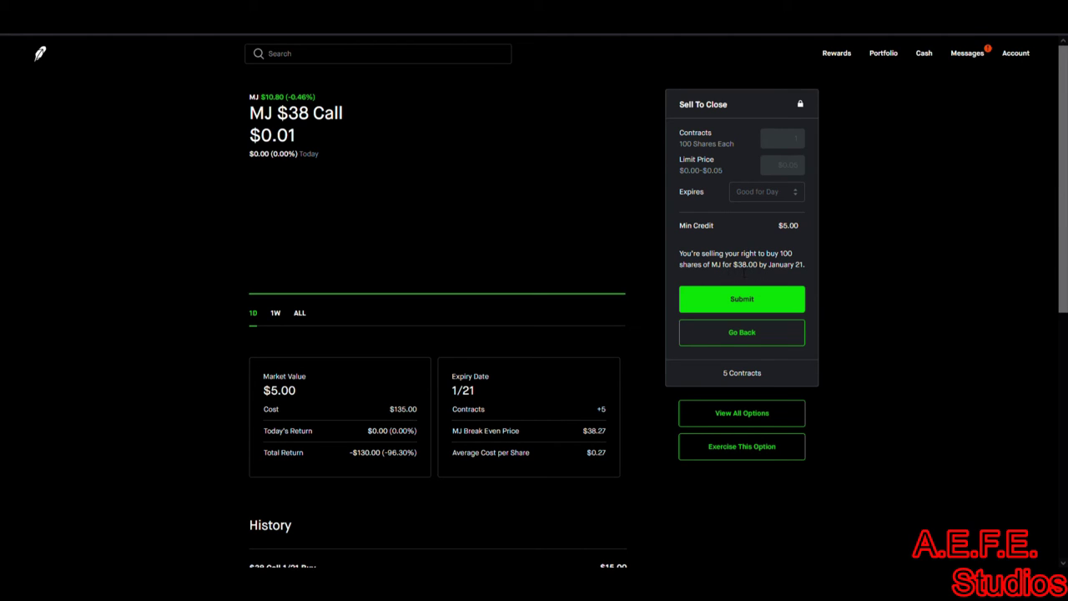
left_click_drag(737, 265, 748, 265)
left_click(744, 301)
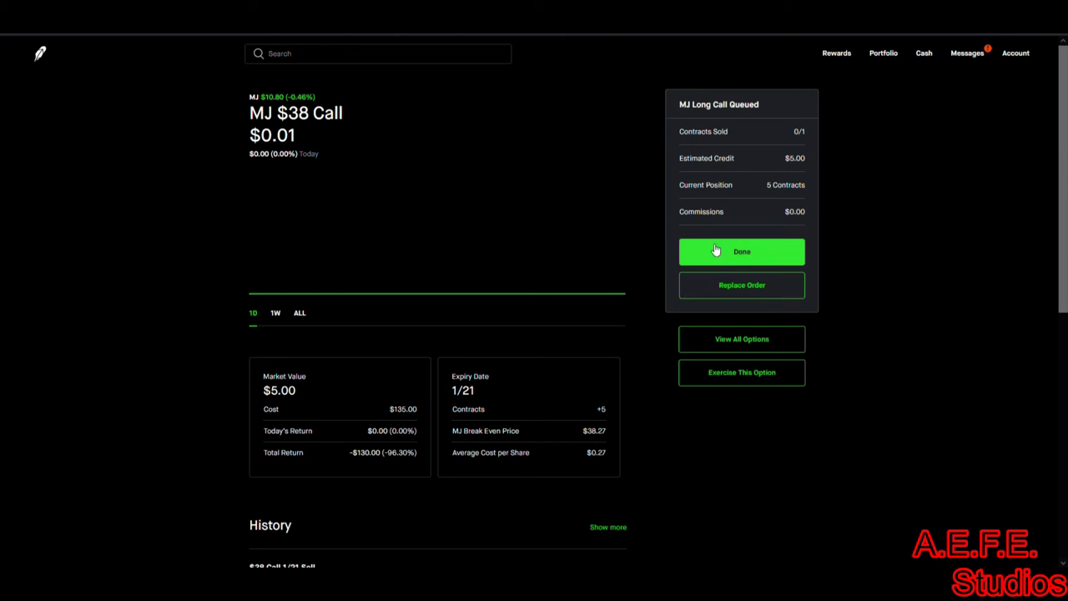
left_click(715, 250)
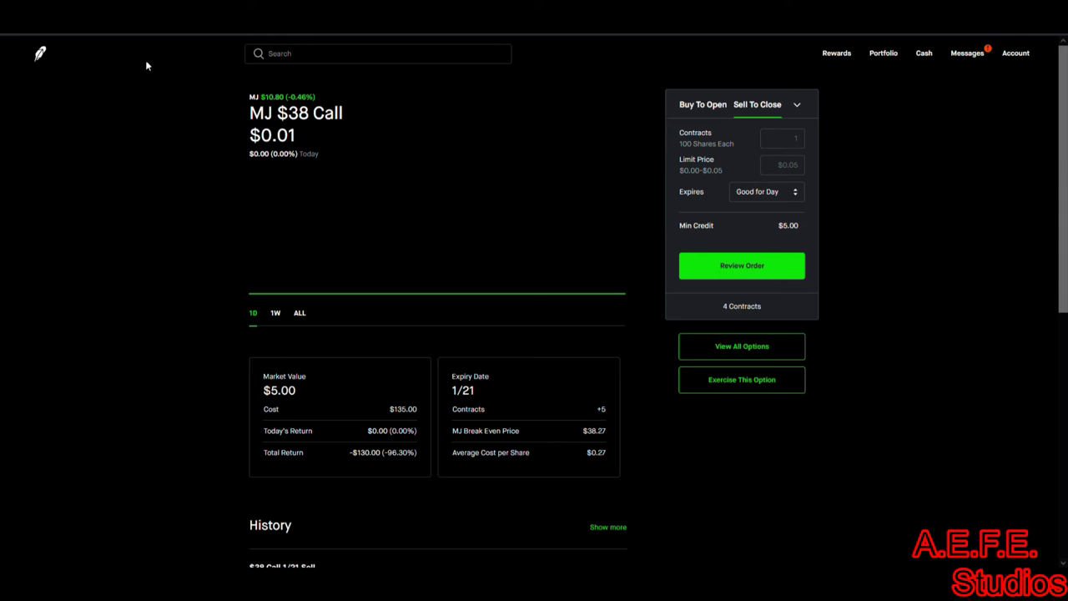
- Submit a sell-to-close order for 1 HEXO1 $7 Call contract and return home
left_click(46, 56)
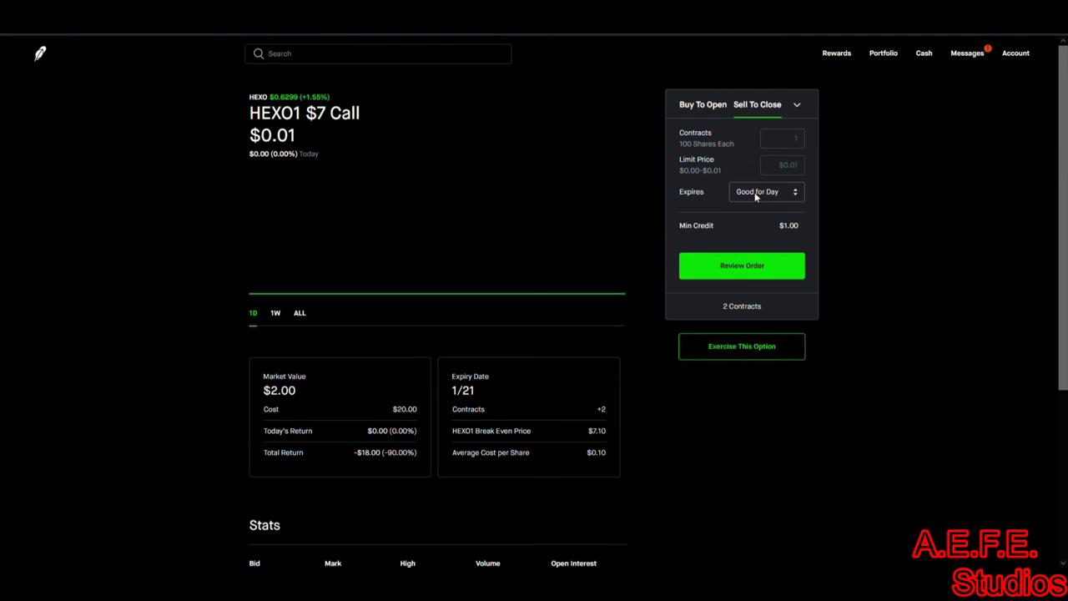
left_click(724, 267)
left_click(706, 325)
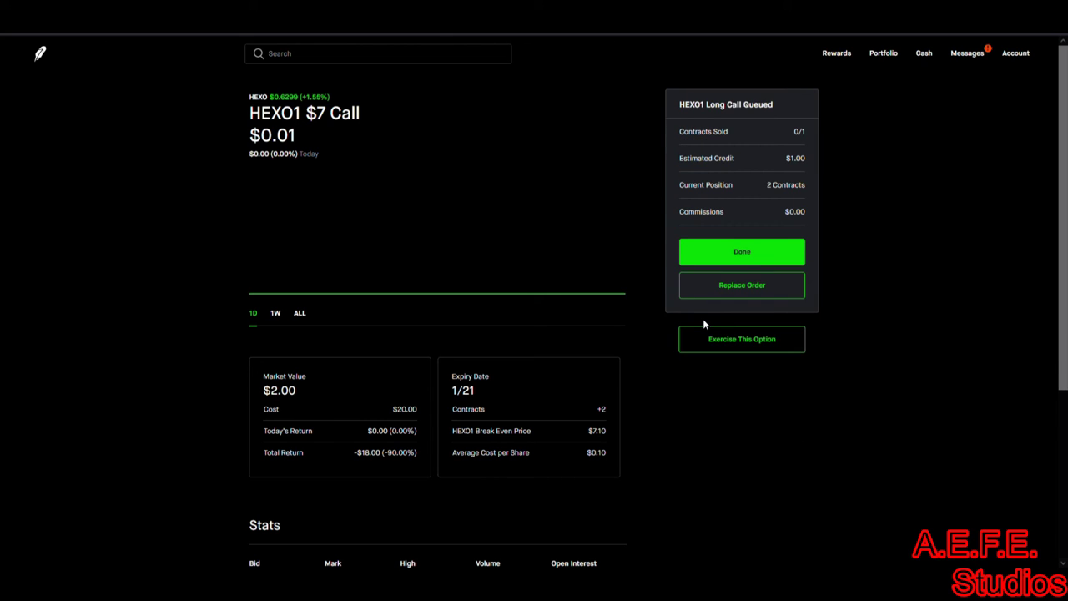
left_click(706, 260)
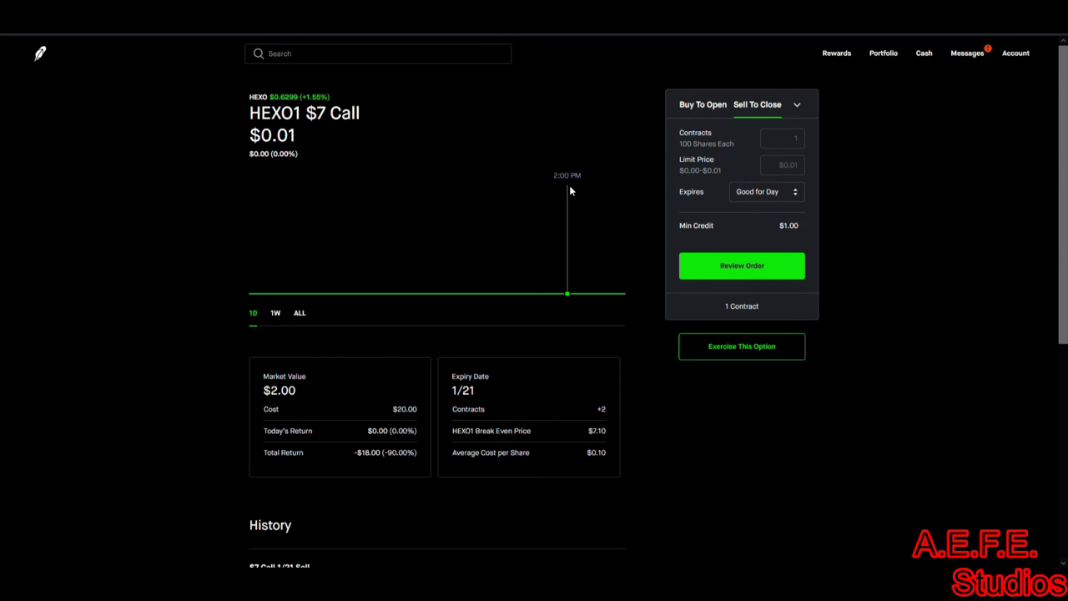
left_click(45, 66)
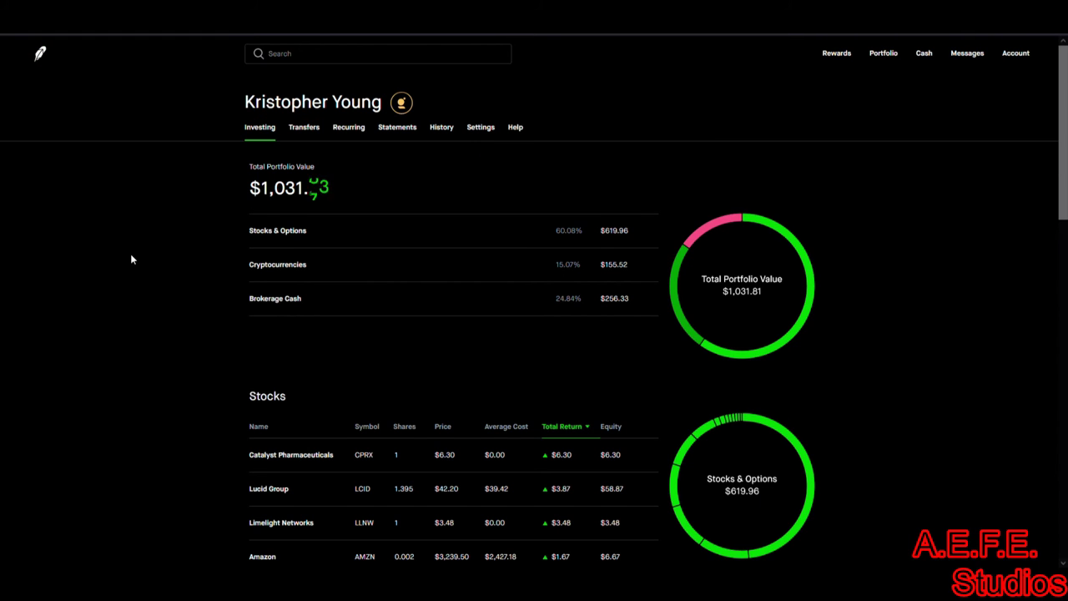
- Scroll through the Stocks holdings and back up to the $1,031.84 total portfolio value
scroll(131, 259, "down", 3)
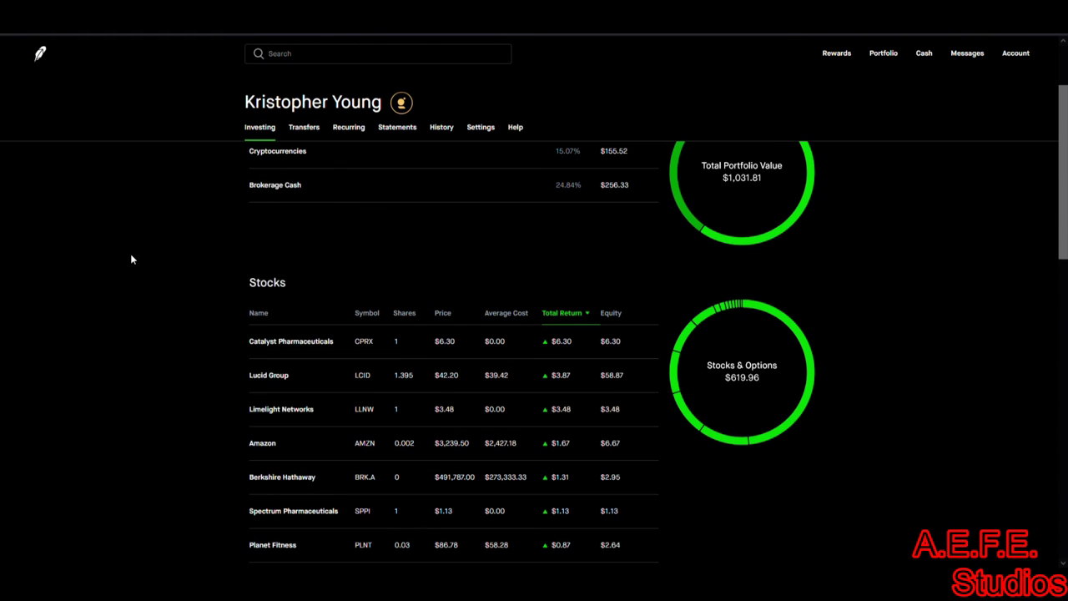
scroll(131, 259, "down", 4)
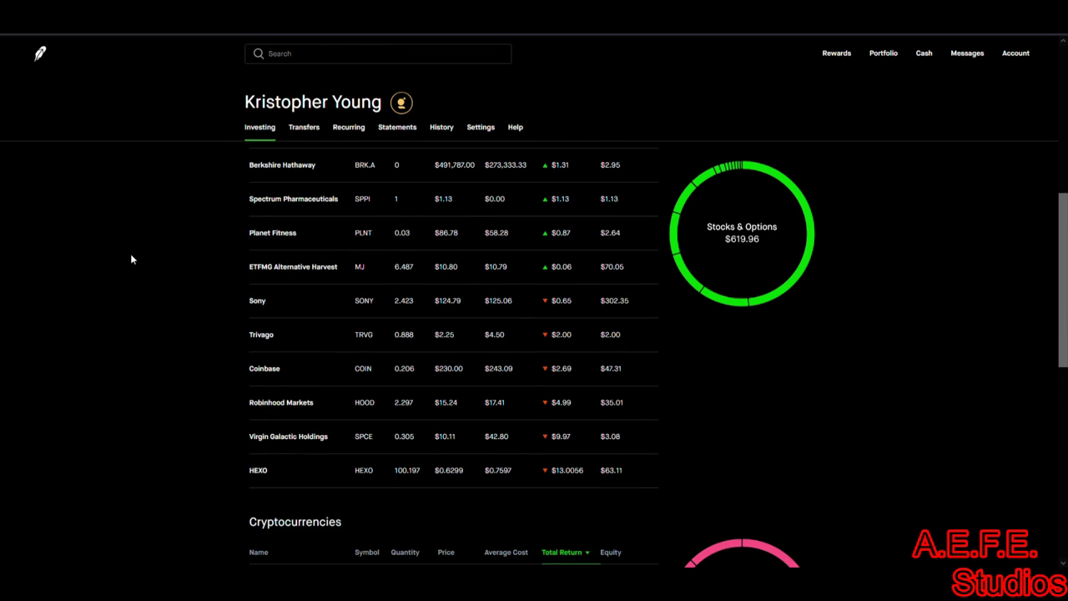
scroll(131, 258, "up", 2)
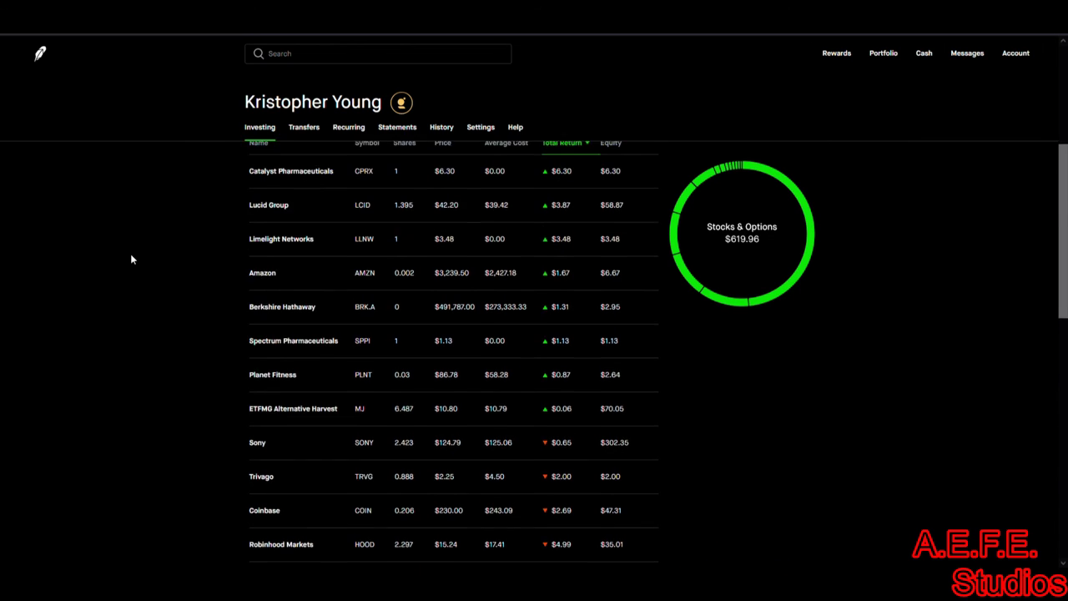
scroll(131, 259, "up", 1)
scroll(131, 259, "down", 1)
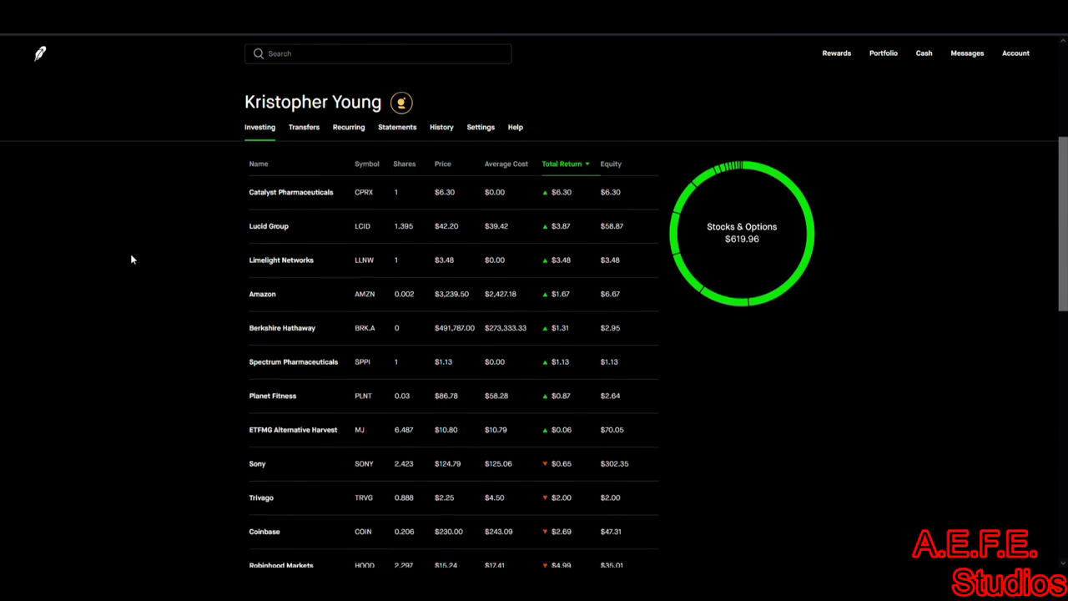
scroll(130, 259, "down", 3)
scroll(130, 259, "up", 1)
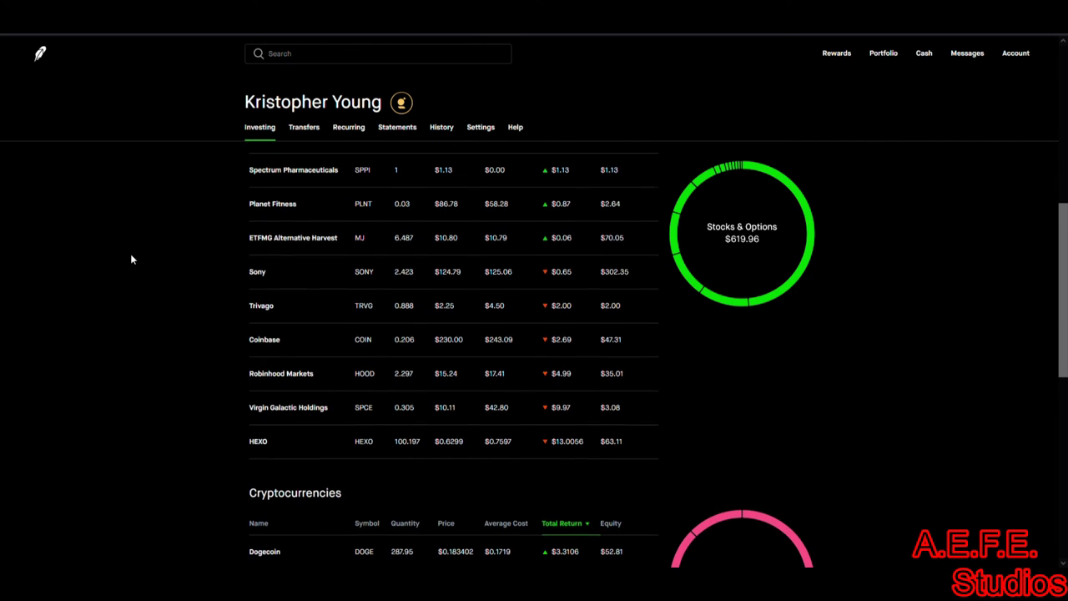
scroll(131, 260, "up", 3)
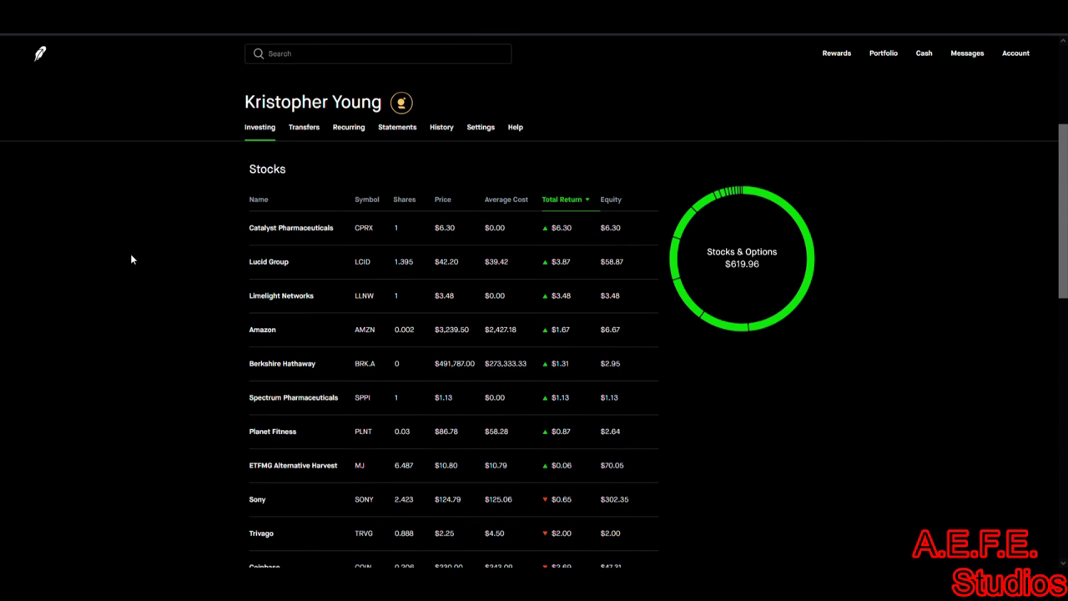
scroll(131, 259, "down", 3)
scroll(131, 259, "up", 4)
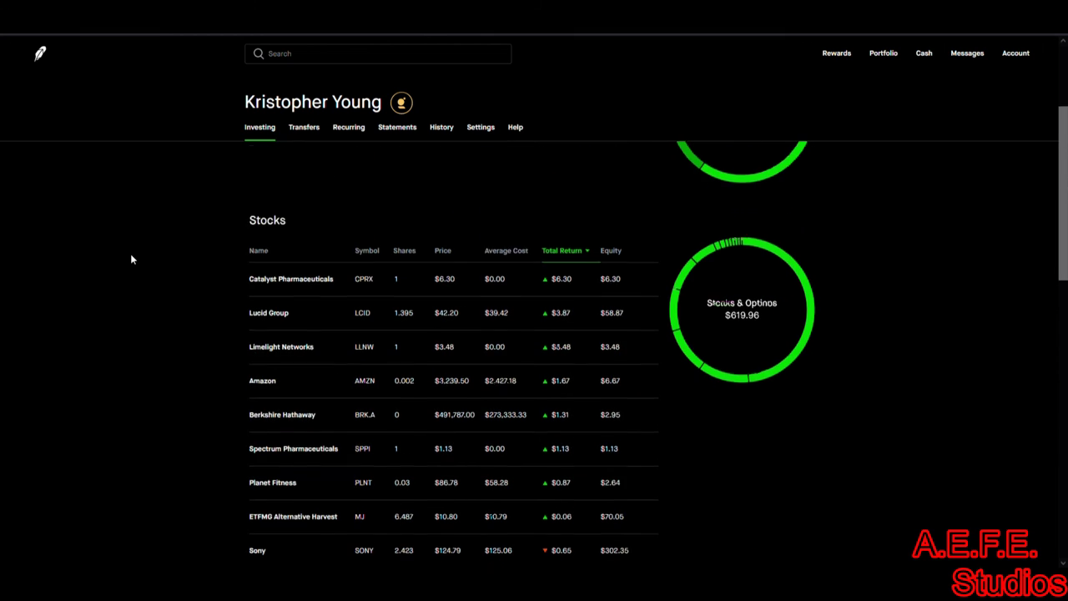
scroll(131, 260, "down", 1)
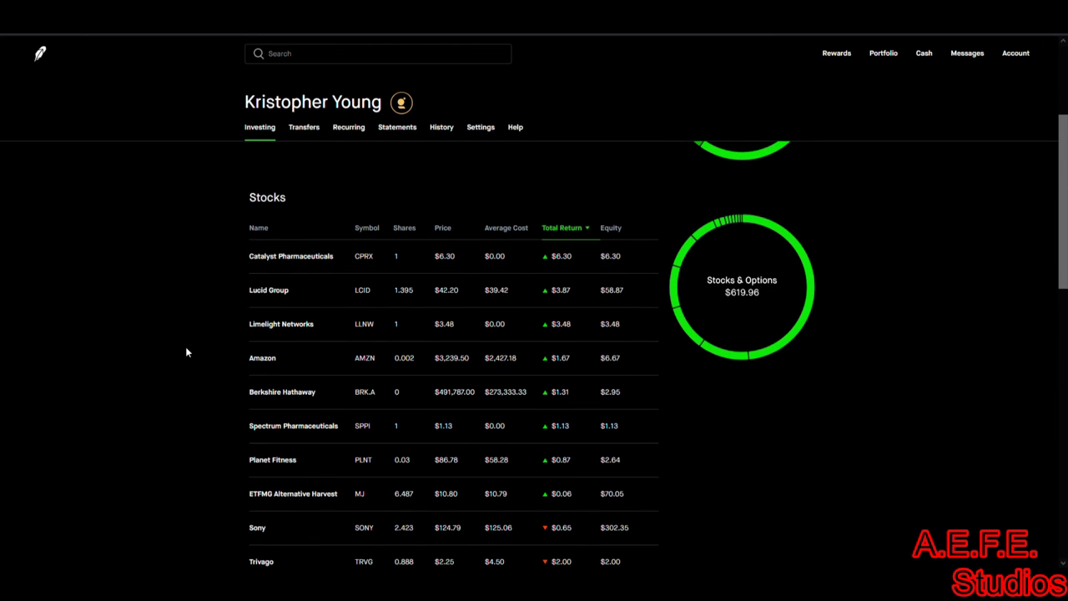
scroll(187, 350, "down", 1)
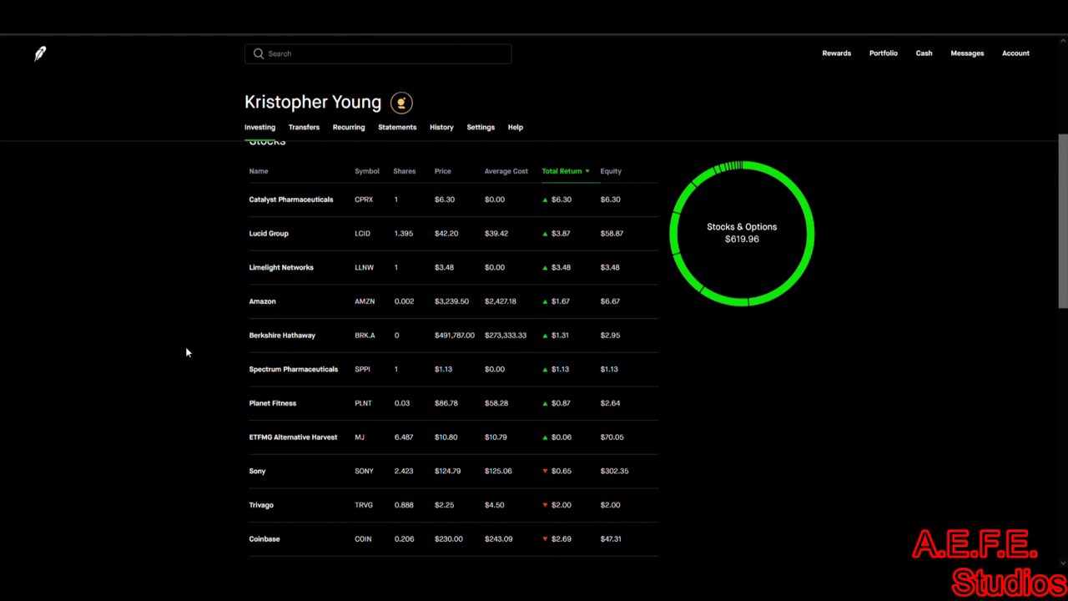
scroll(186, 351, "up", 1)
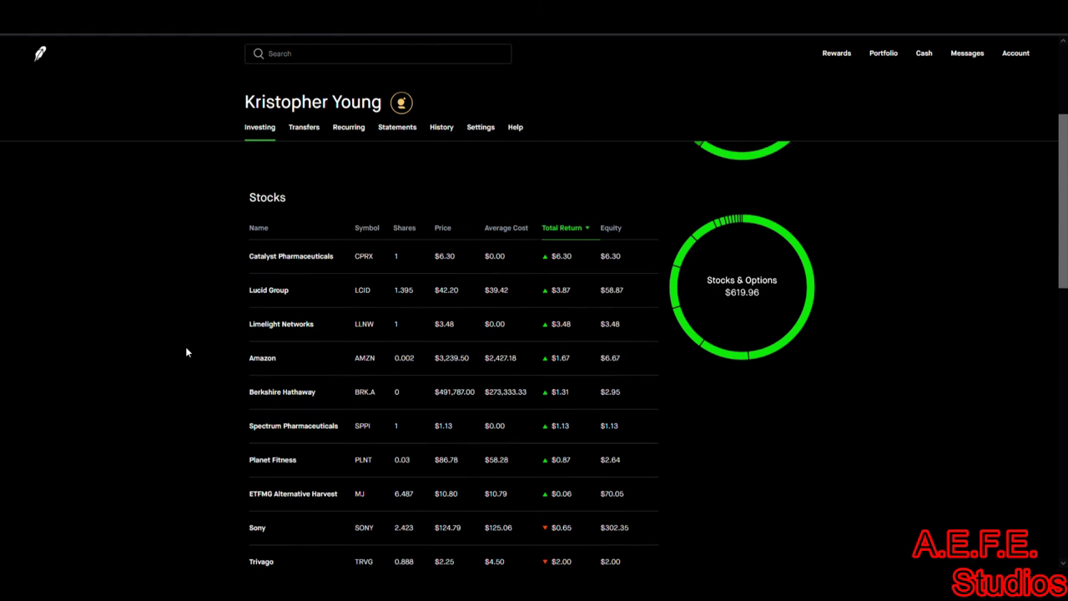
scroll(186, 351, "up", 3)
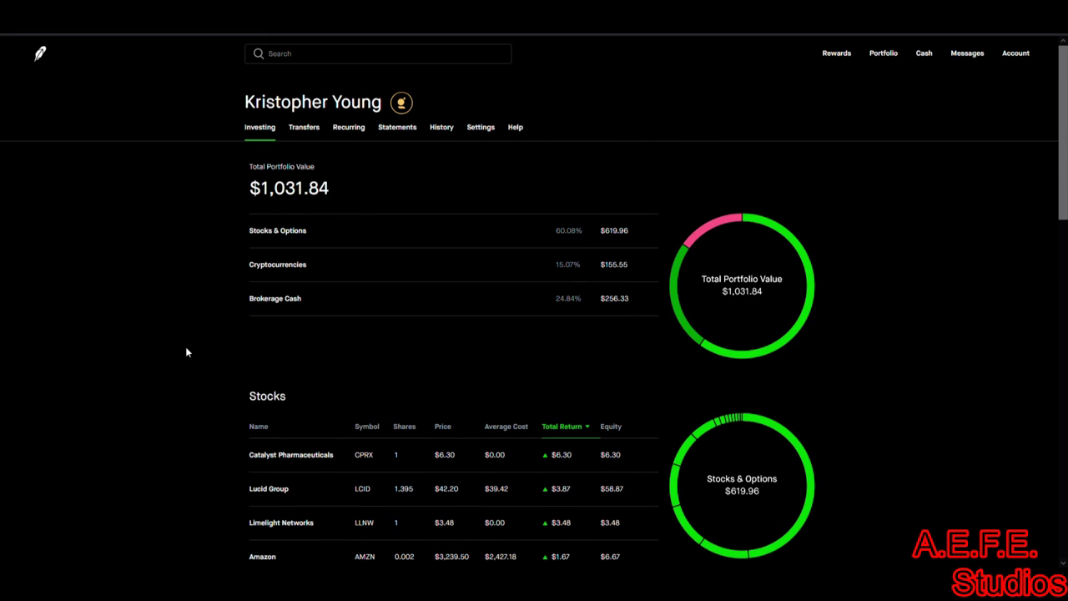